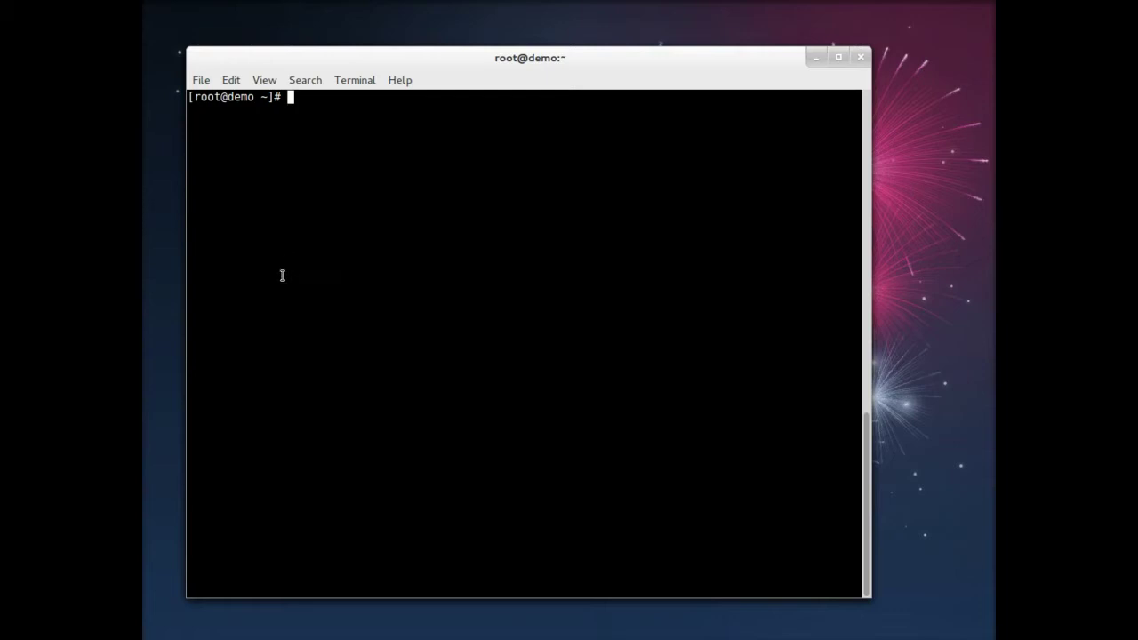
# Step: Print the demo machine's kernel and system details with uname -a
pyautogui.write('uname -a')
pyautogui.press('Return')
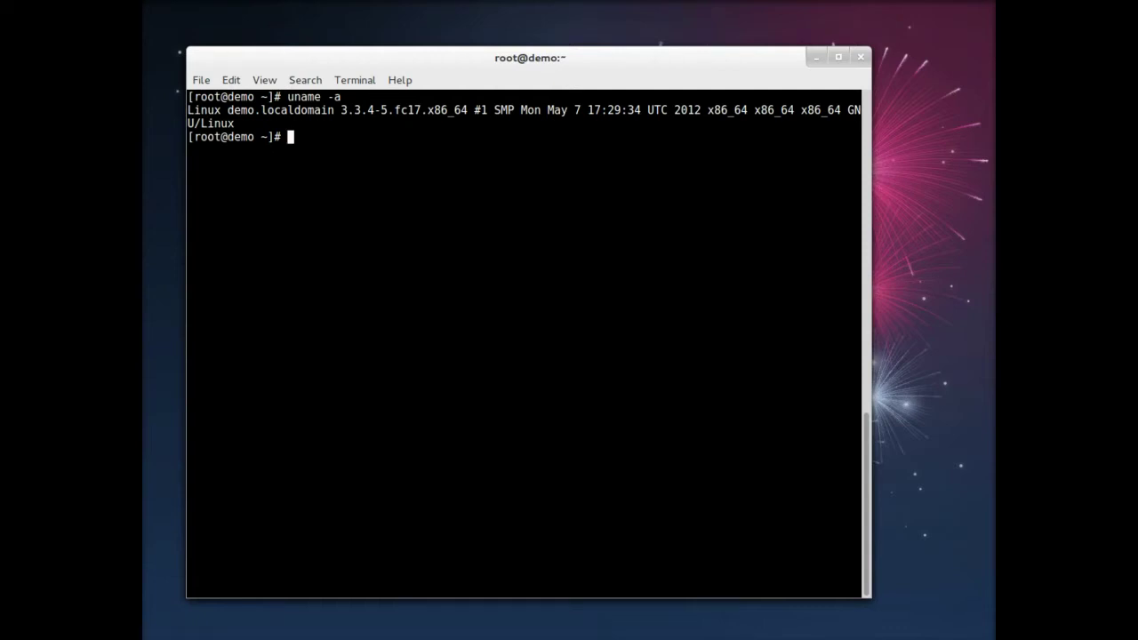
# Step: Install ovirt-release-fedora with yum from the oVirt releases URL, confirming with y
pyautogui.write('yum install')
pyautogui.write('http://ovirt.org/releases/ovirt-release-fedora.noarch.rpm')
pyautogui.press('Return')
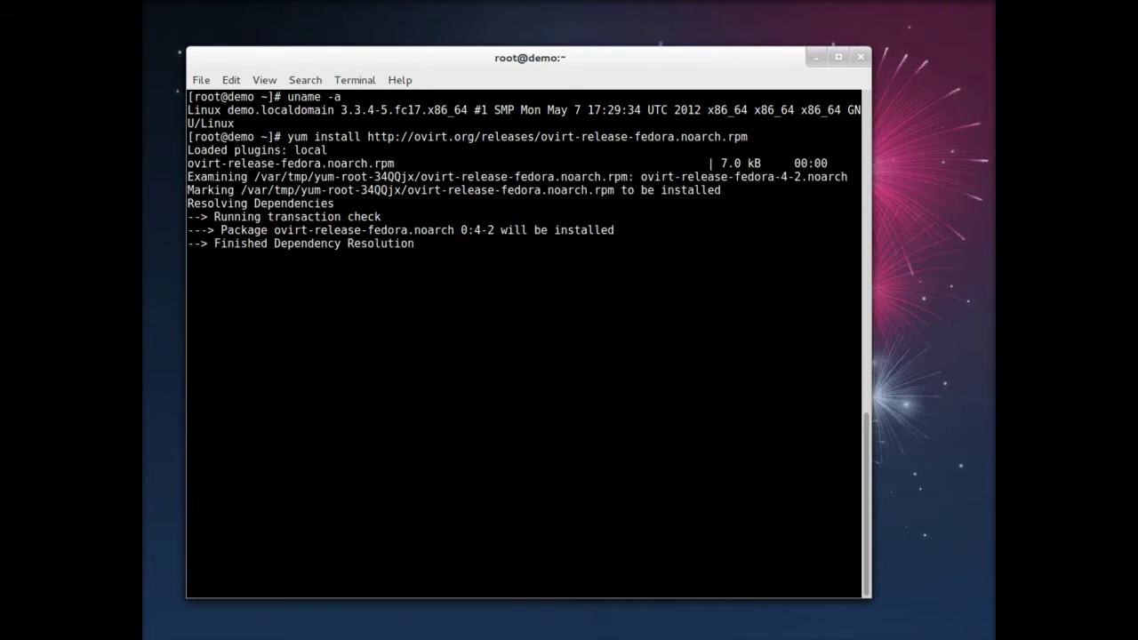
pyautogui.write('y')
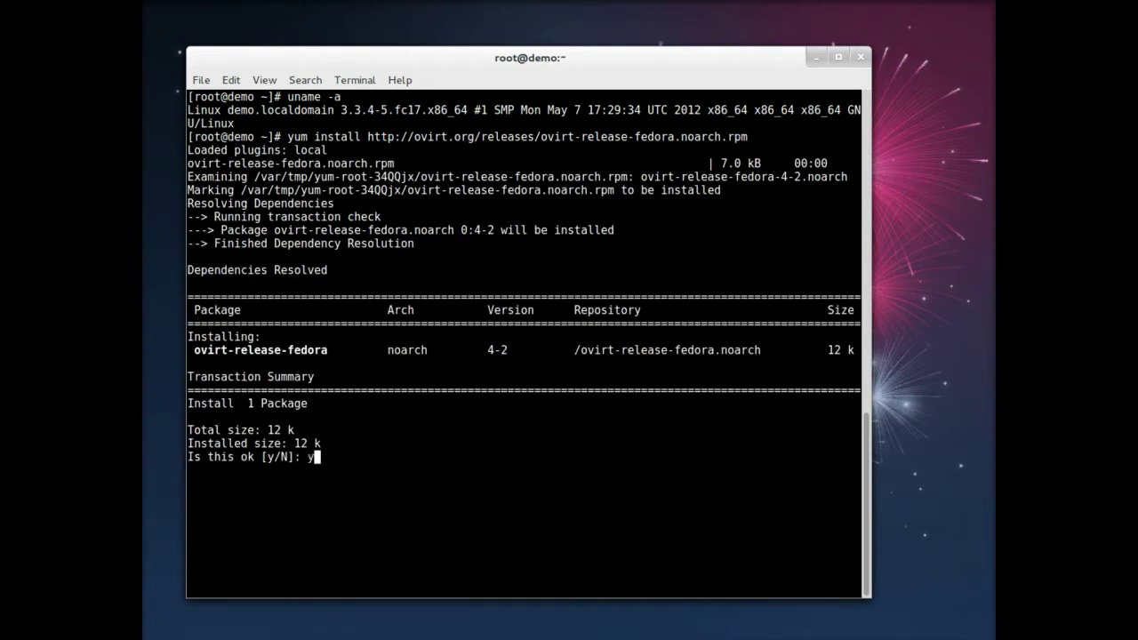
pyautogui.press('Return')
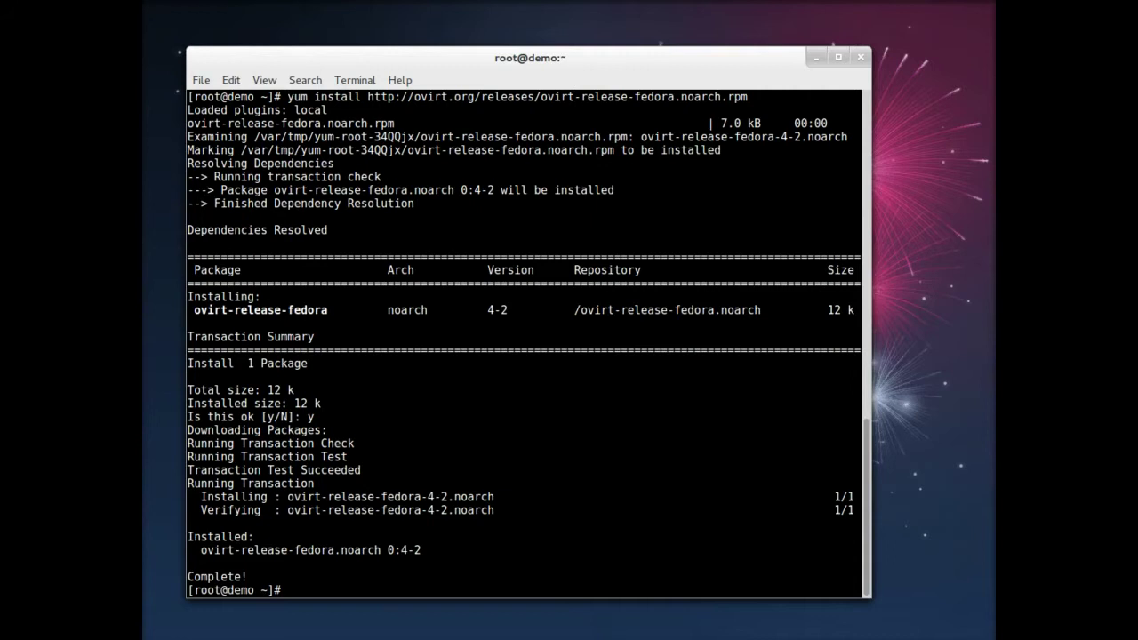
# Step: Set enabled=1 under [ovirt-beta] in /etc/yum.repos.d/ovirt.repo using vi, then save with :wq
pyautogui.write('vi /etc/yum.repos.d/')
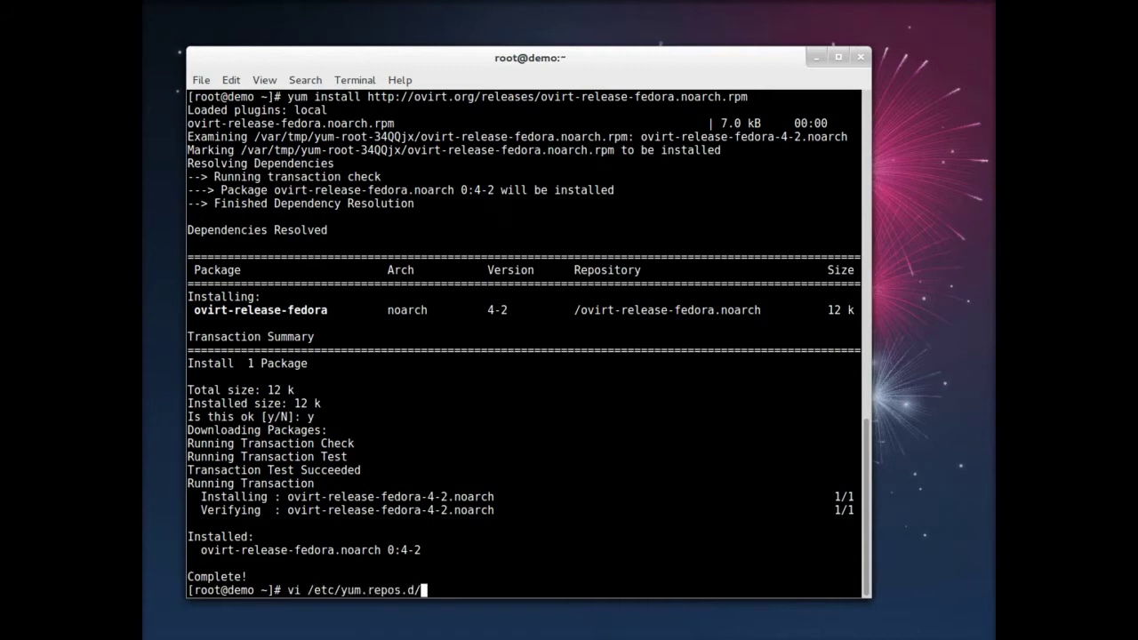
pyautogui.write('ov')
pyautogui.press('Tab')
pyautogui.press('Return')
pyautogui.press('Down')
pyautogui.press('Down')
pyautogui.press('Down')
pyautogui.press('Down')
pyautogui.press('Down')
pyautogui.press('Down')
pyautogui.press('Down')
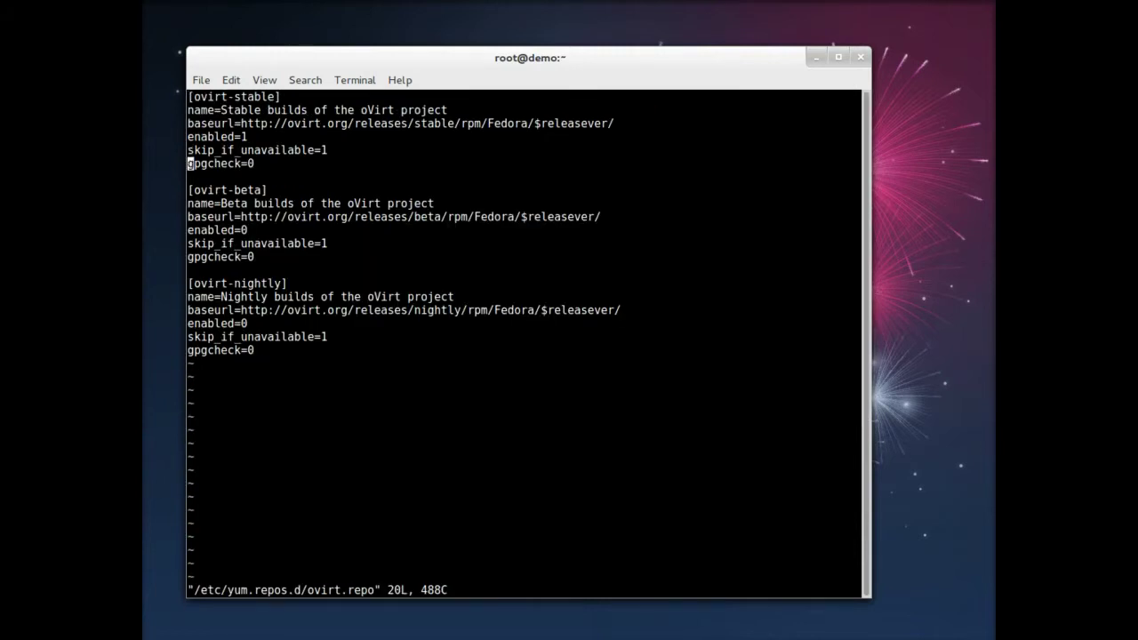
pyautogui.press('Down')
pyautogui.press('Down')
pyautogui.press('Down')
pyautogui.press('Right')
pyautogui.press('Right')
pyautogui.press('Right')
pyautogui.press('Right')
pyautogui.press('Right')
pyautogui.press('Right')
pyautogui.press('Right')
pyautogui.press('Right')
pyautogui.write('i')
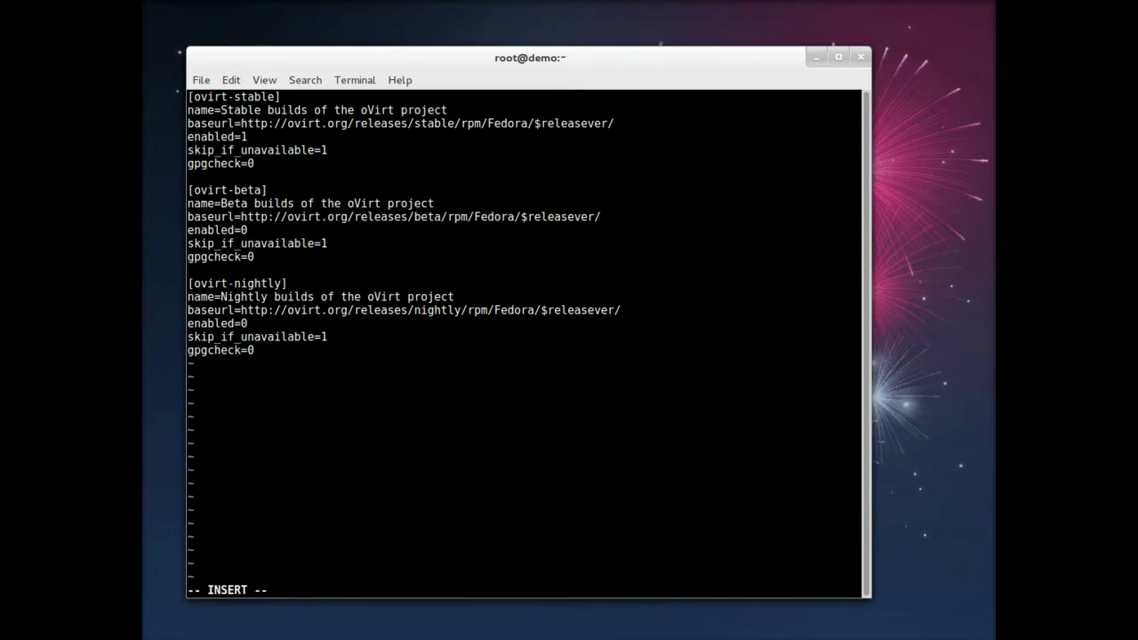
pyautogui.write('1')
pyautogui.press('Escape')
pyautogui.write(':wq')
pyautogui.press('Return')
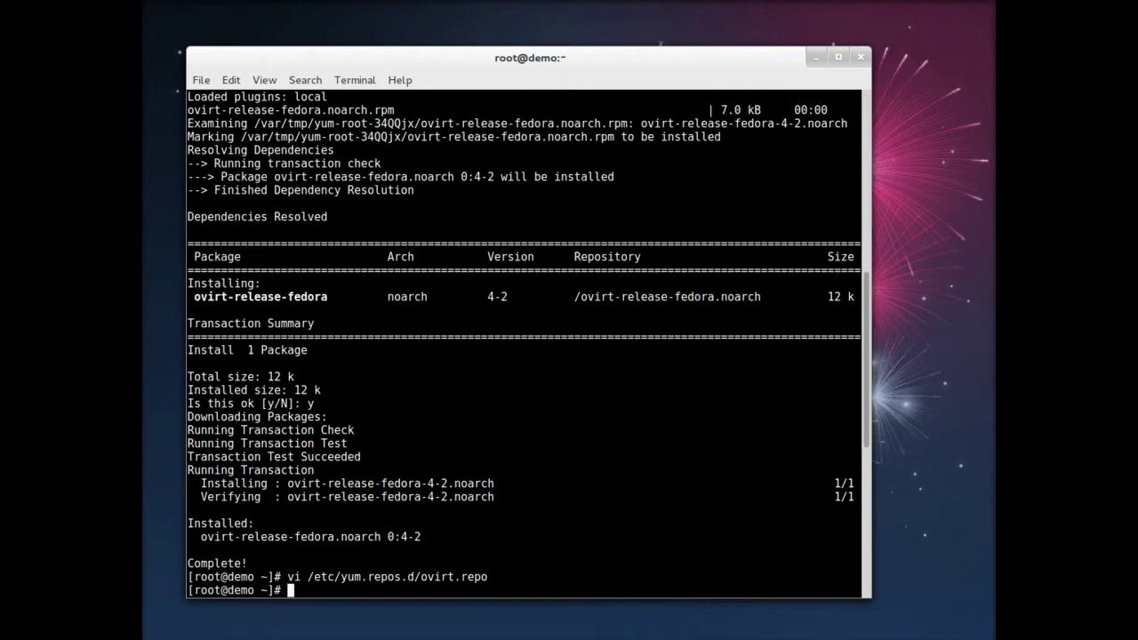
# Step: Install ovirt-engine-setup-plugin-allinone and its 641 dependency packages with yum
pyautogui.write('yum install ov')
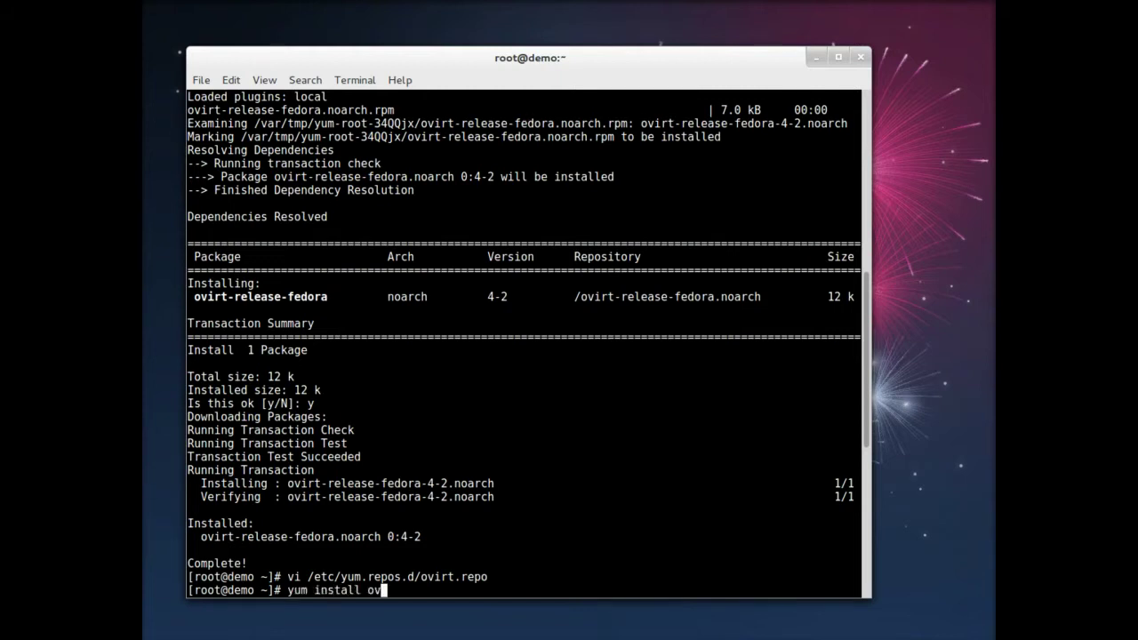
pyautogui.write('irt-engine-setup')
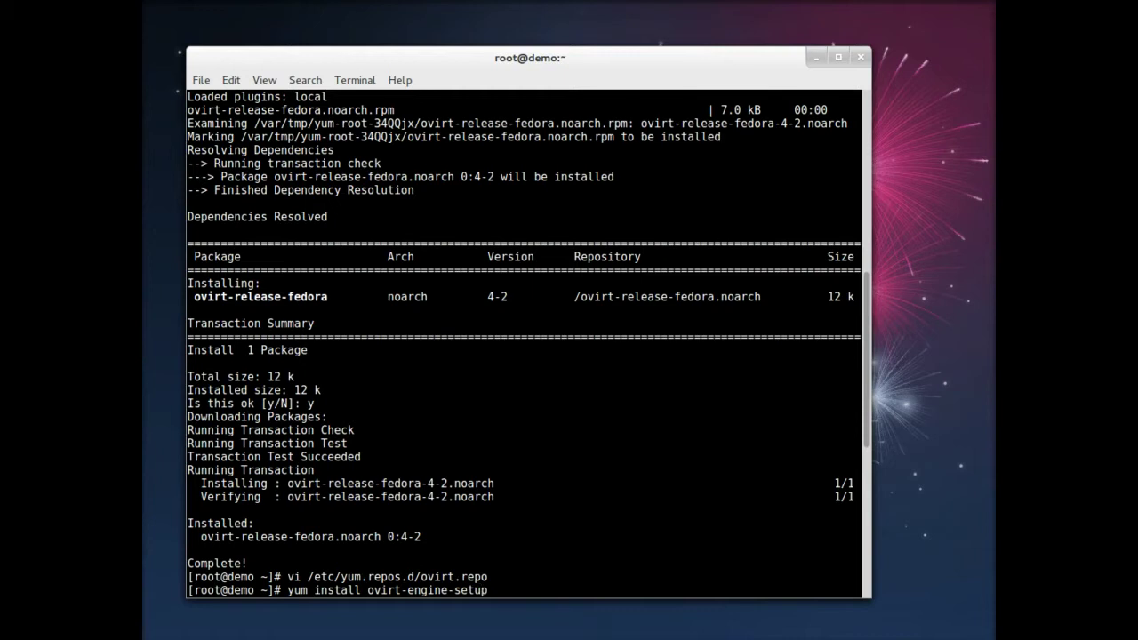
pyautogui.write('-plugin-allinone')
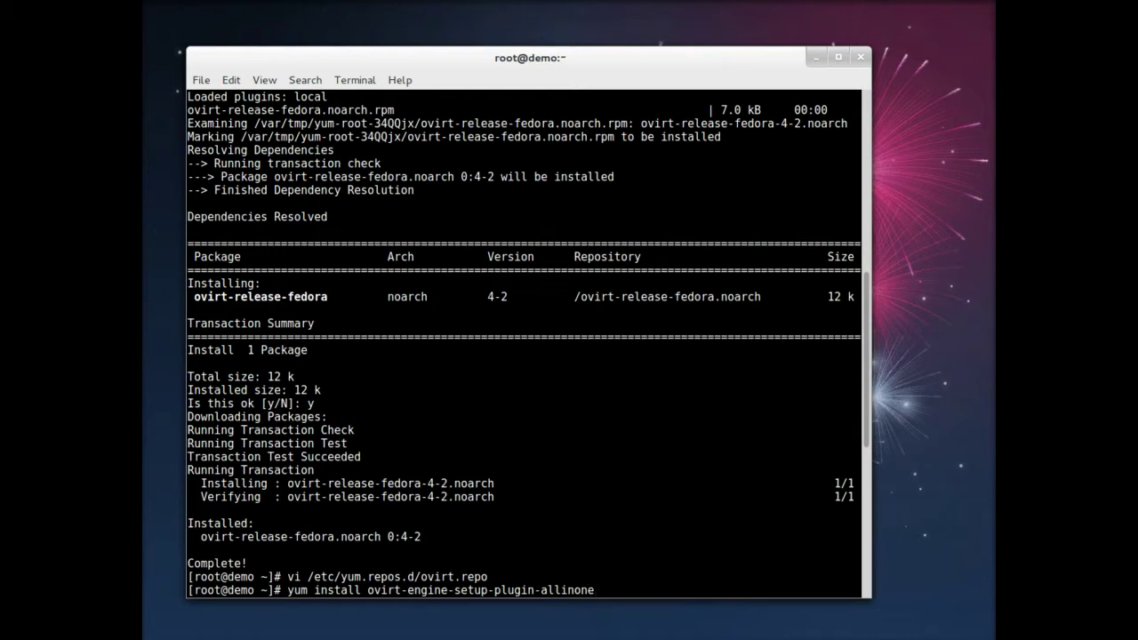
pyautogui.press('Return')
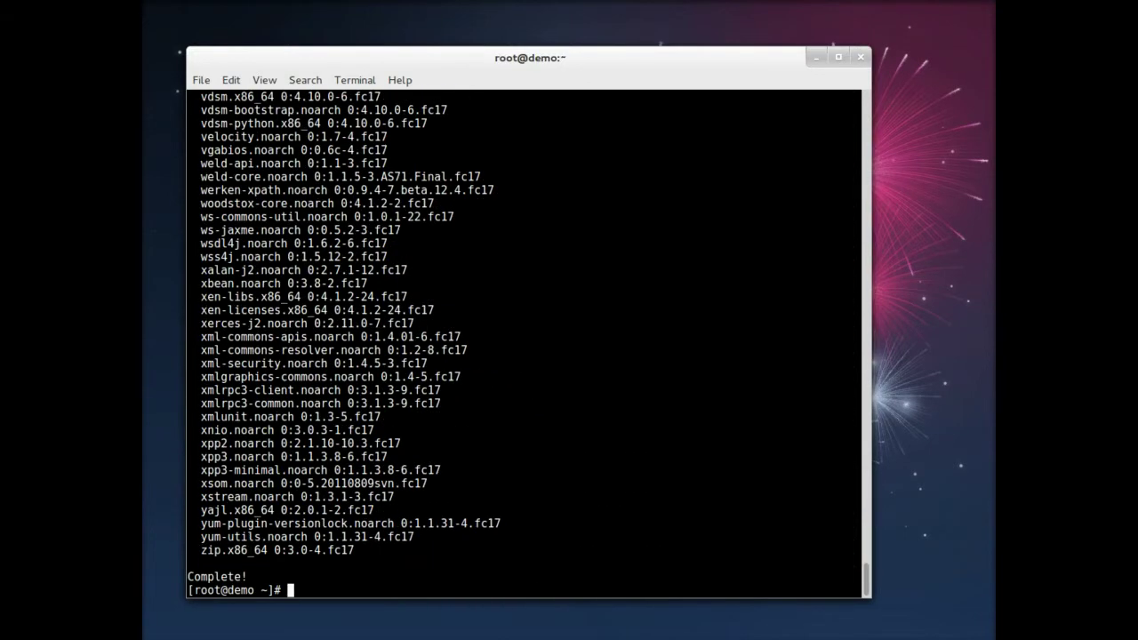
pyautogui.write('engine-setup')
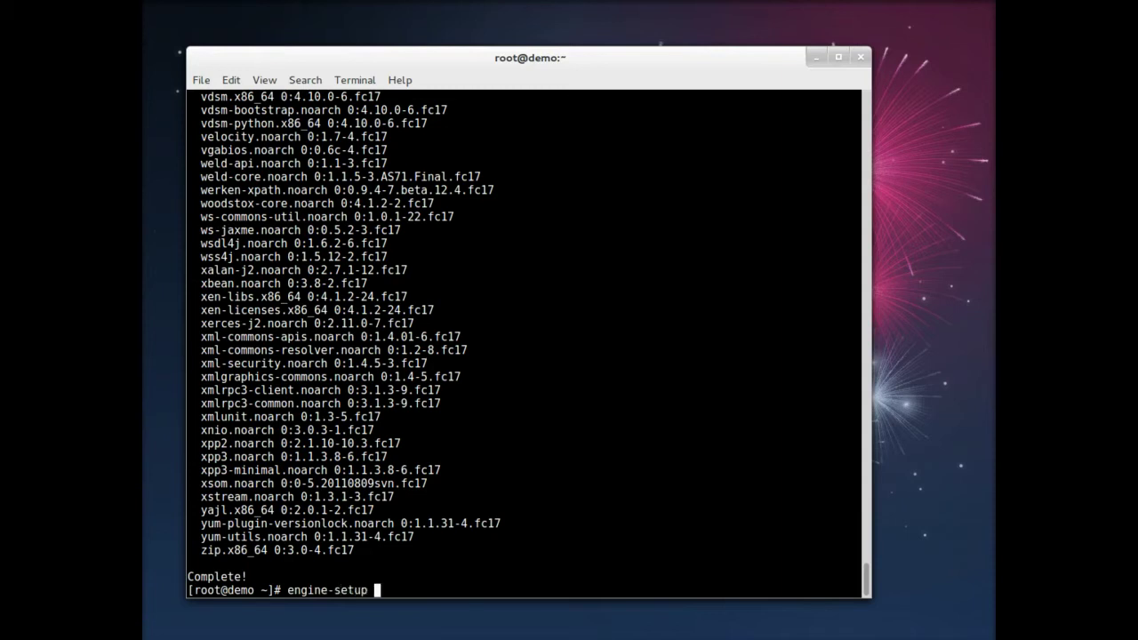
# Step: Start engine-setup, accepting HTTP port 80, HTTPS port 443 and host name demo.localdomain
pyautogui.press('Return')
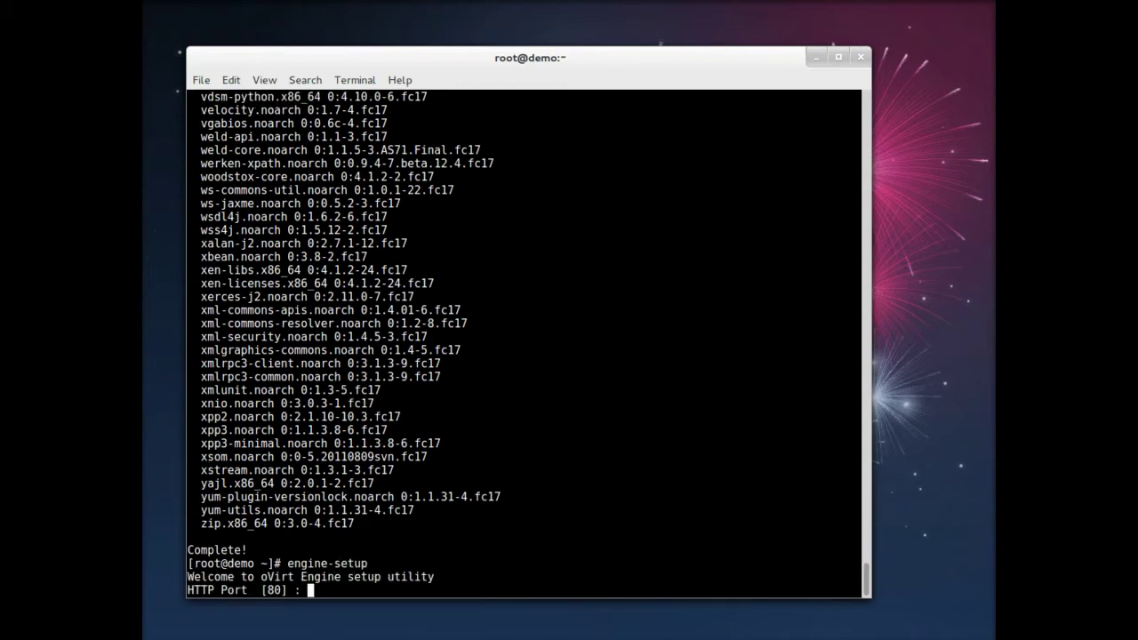
pyautogui.press('Return')
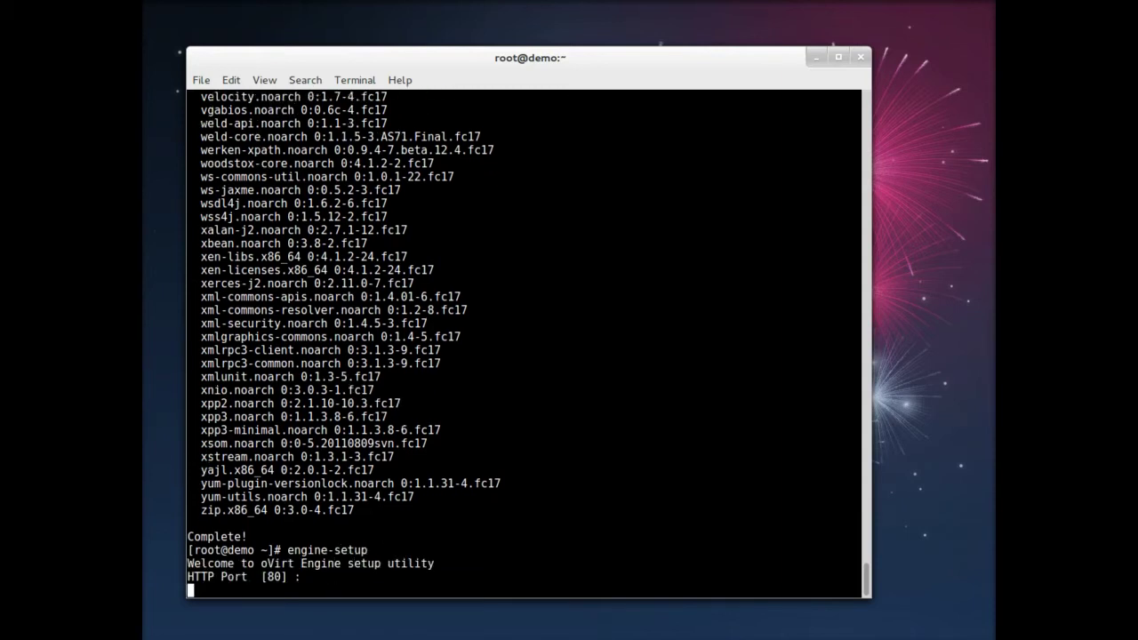
pyautogui.press('Return')
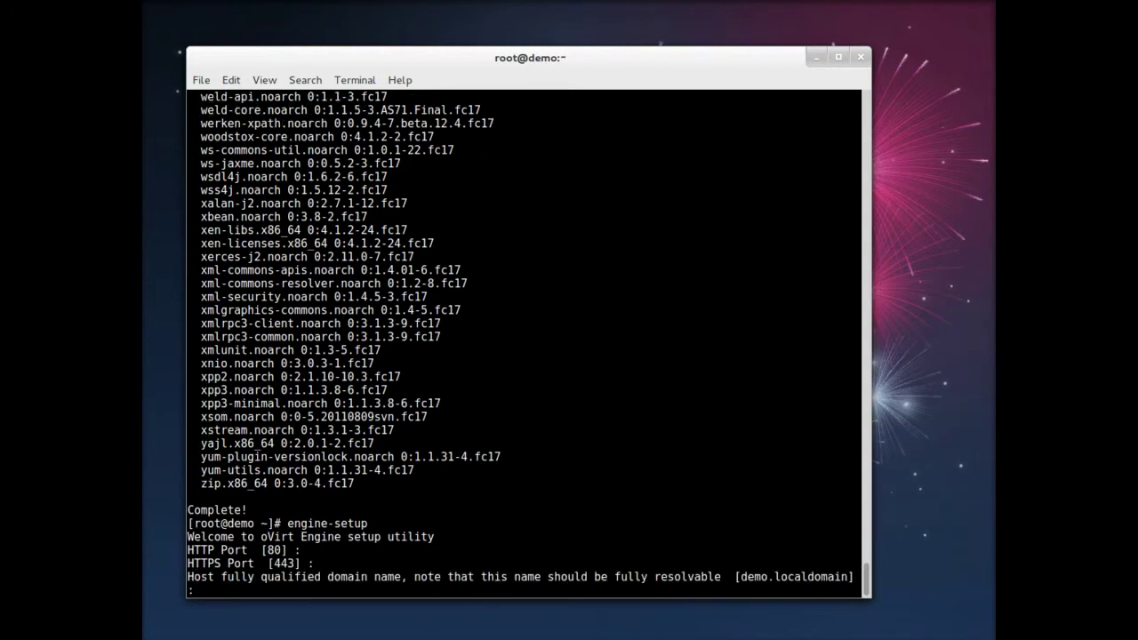
pyautogui.press('Return')
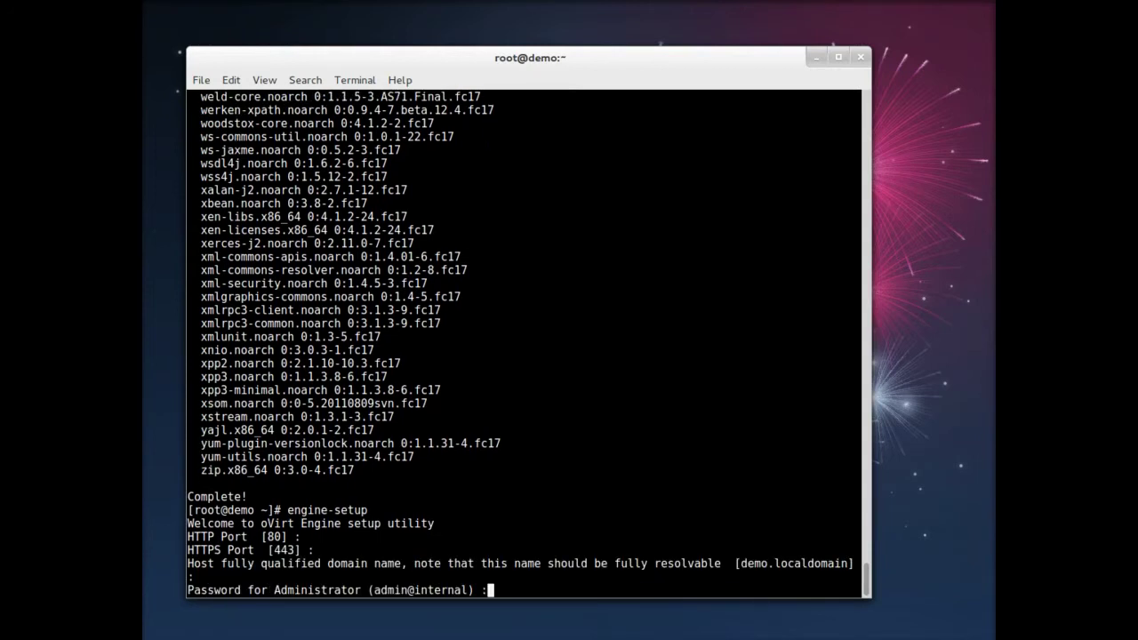
# Step: Enter the admin password twice, set certificate organization 'demo', and accept NFS storage and local database
pyautogui.press('Return')
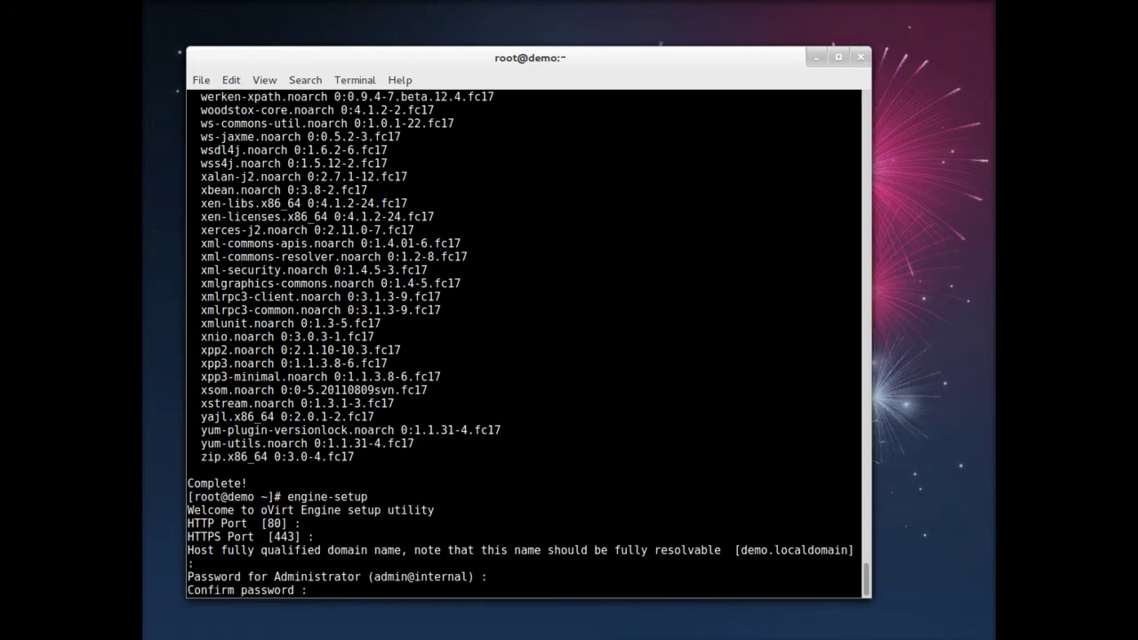
pyautogui.press('Return')
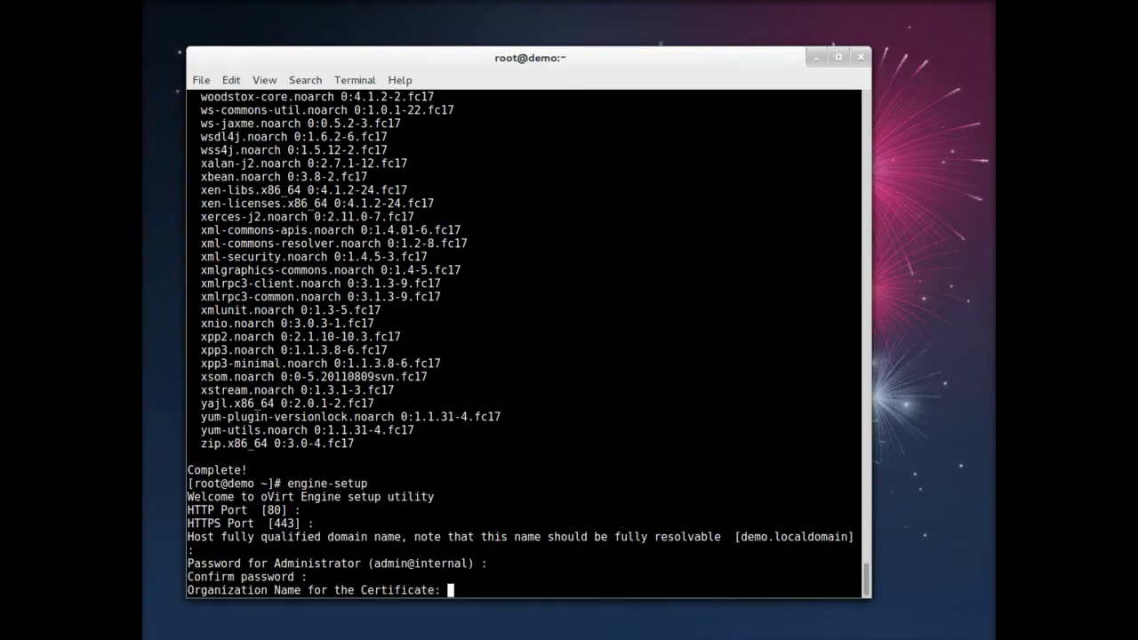
pyautogui.write('demo')
pyautogui.press('Return')
pyautogui.press('Return')
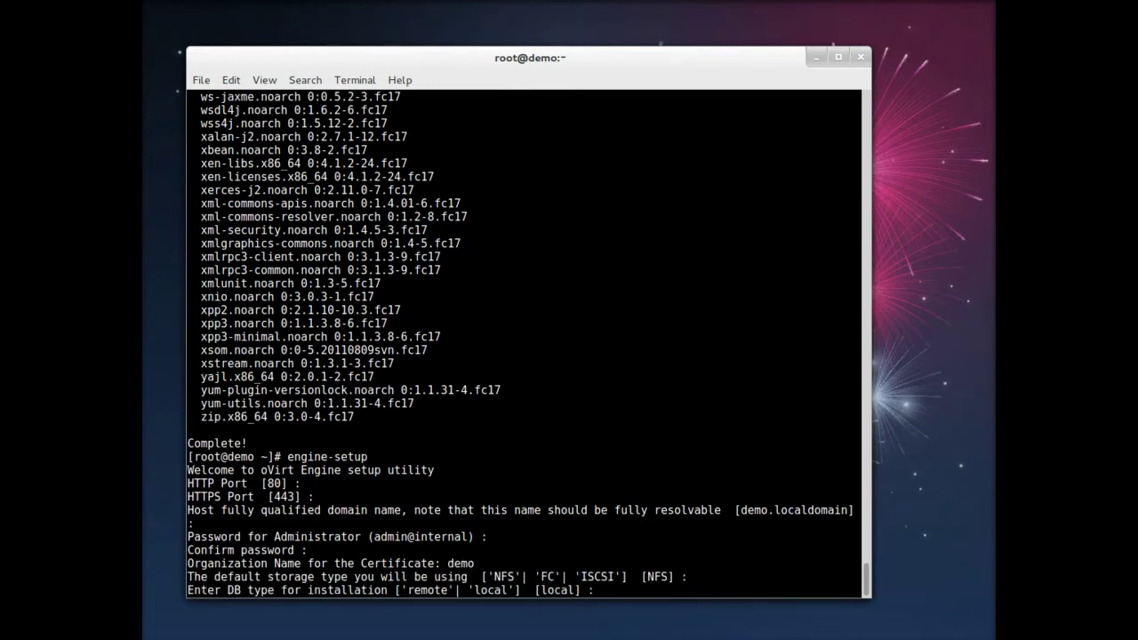
pyautogui.press('Return')
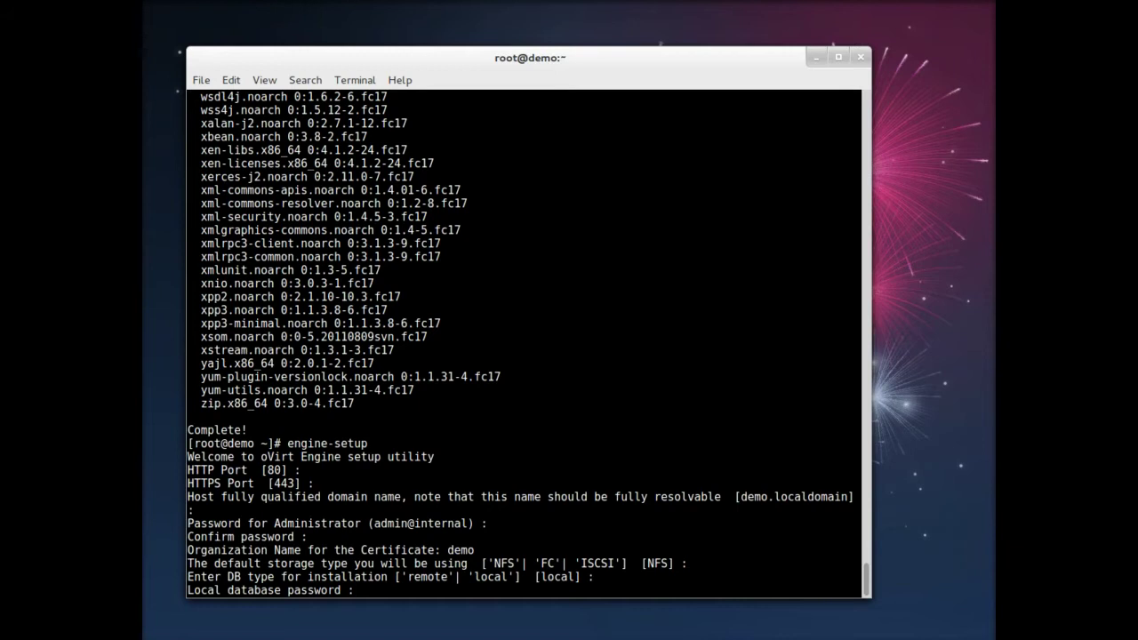
pyautogui.press('Return')
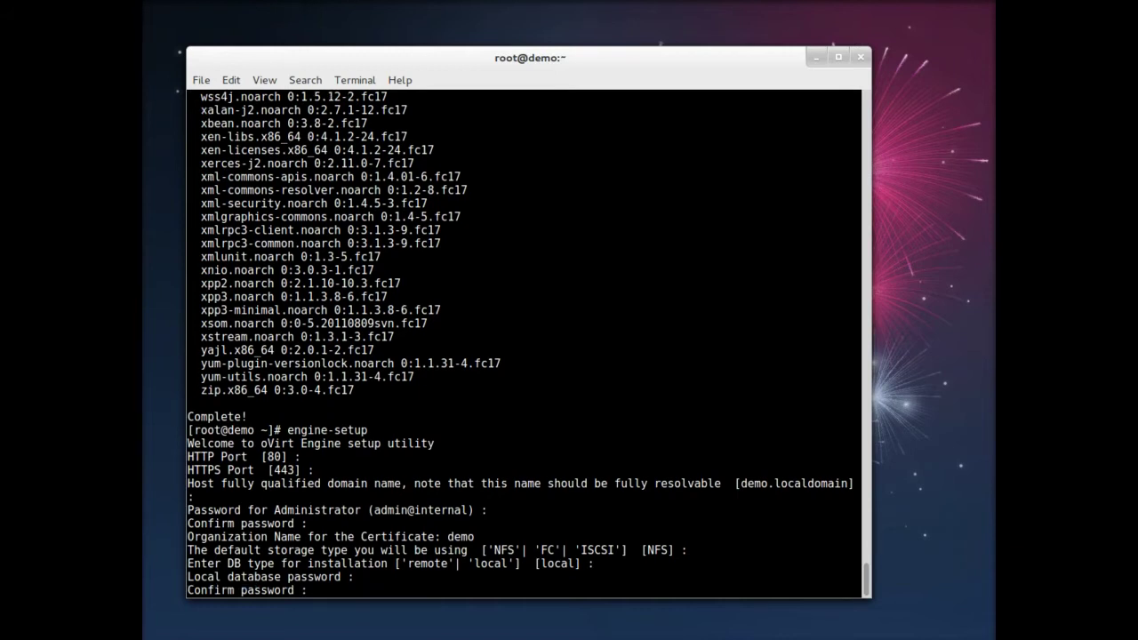
# Step: Confirm the database password and define the ISO domain at /mnt/iso named 'iso'
pyautogui.press('Return')
pyautogui.write('/m')
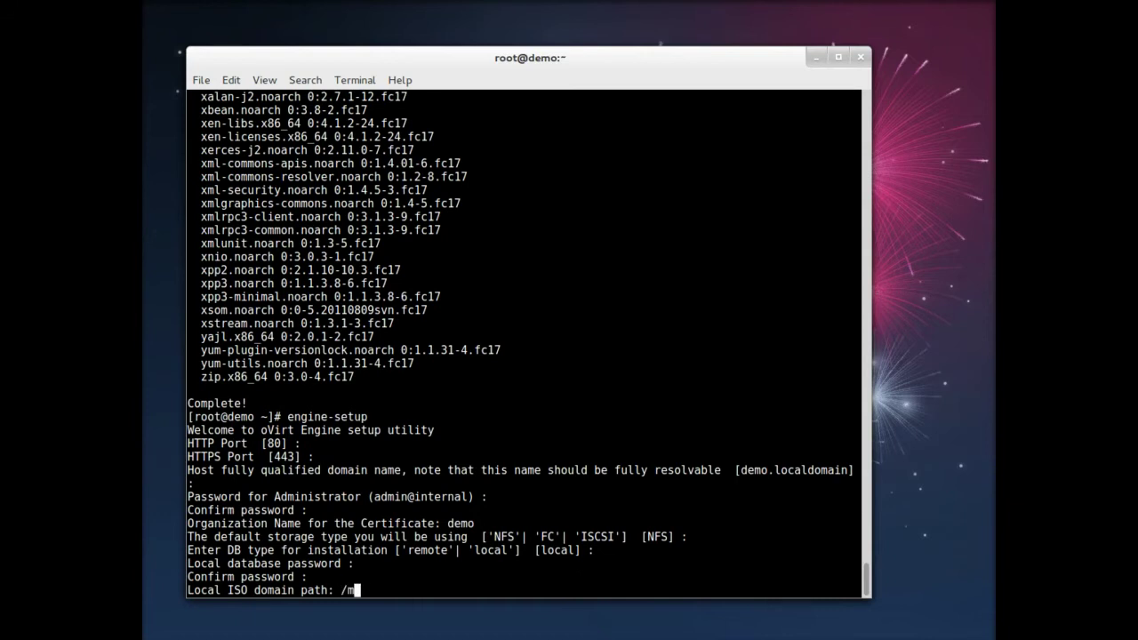
pyautogui.write('nt/iso')
pyautogui.press('Return')
pyautogui.write('iso')
pyautogui.press('Return')
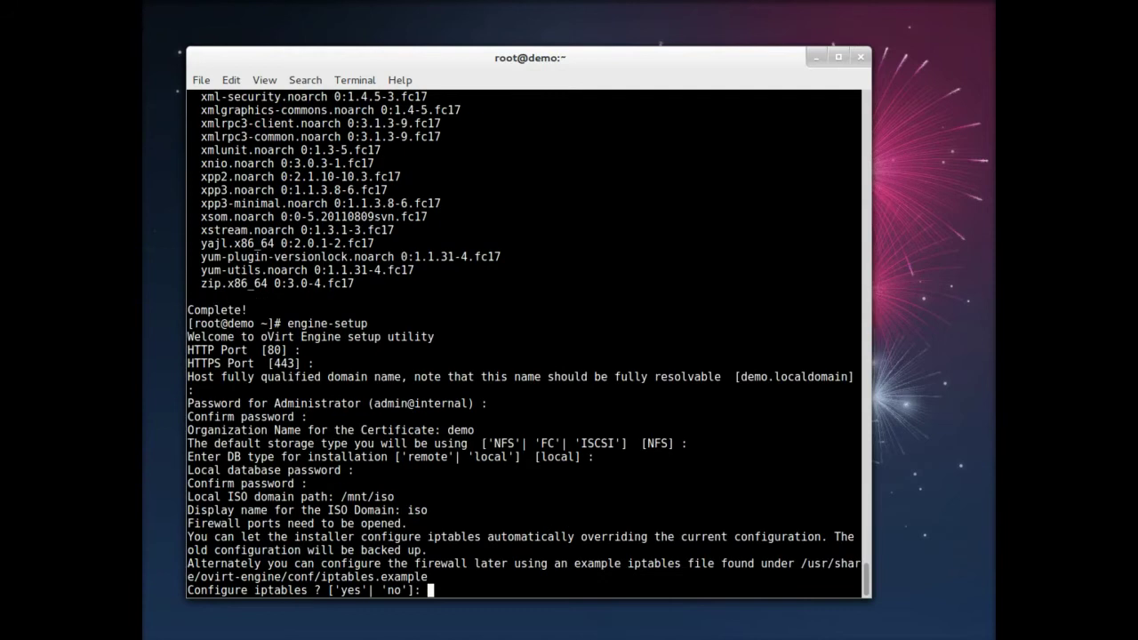
# Step: Let setup configure iptables and VDSM, and use /mnt/data as local storage path
pyautogui.write('yes')
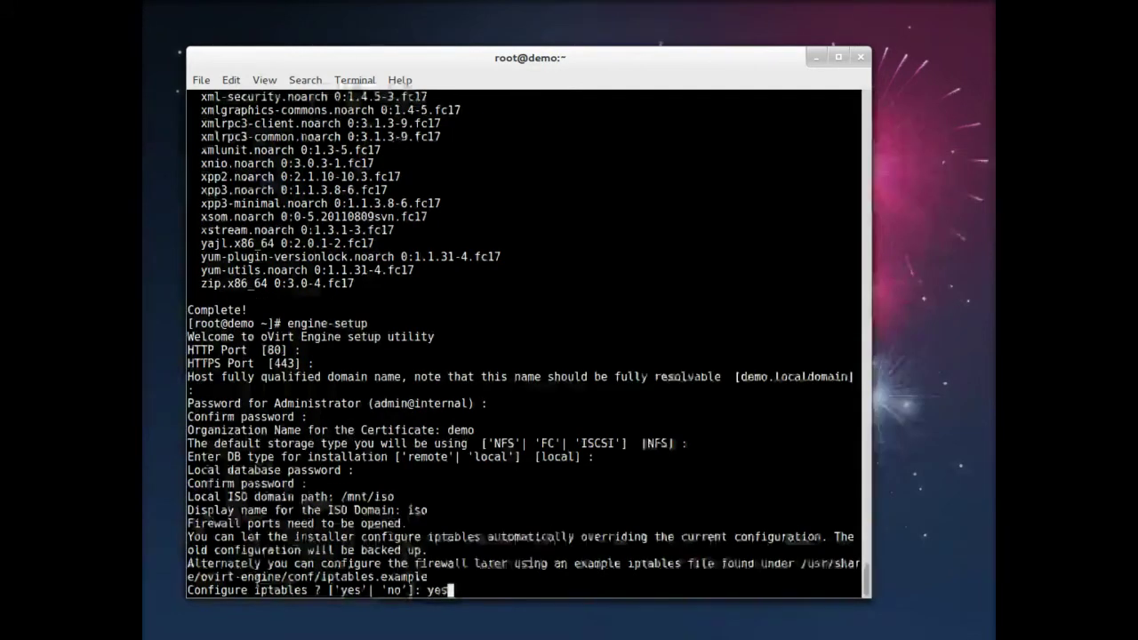
pyautogui.press('Return')
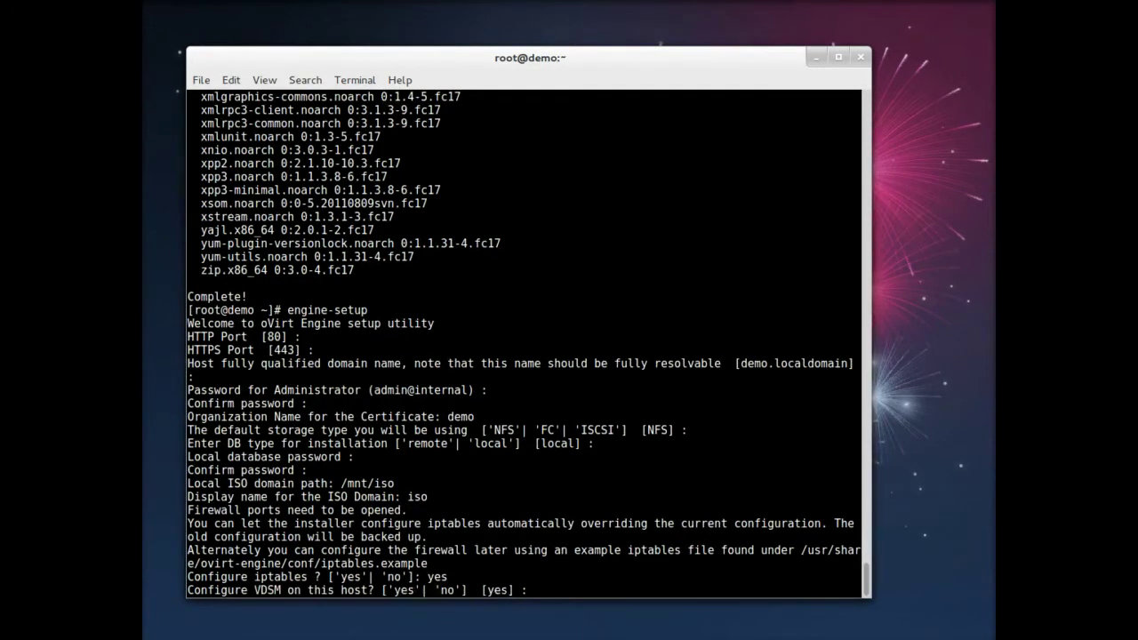
pyautogui.press('Return')
pyautogui.write('/m')
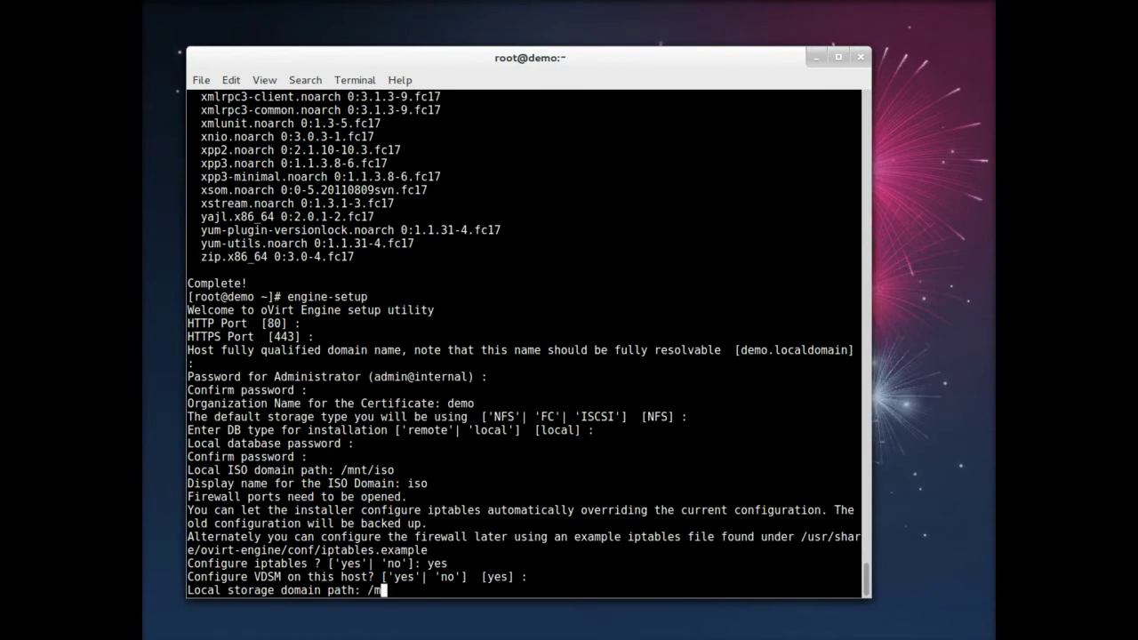
pyautogui.write('nt/data')
pyautogui.press('Return')
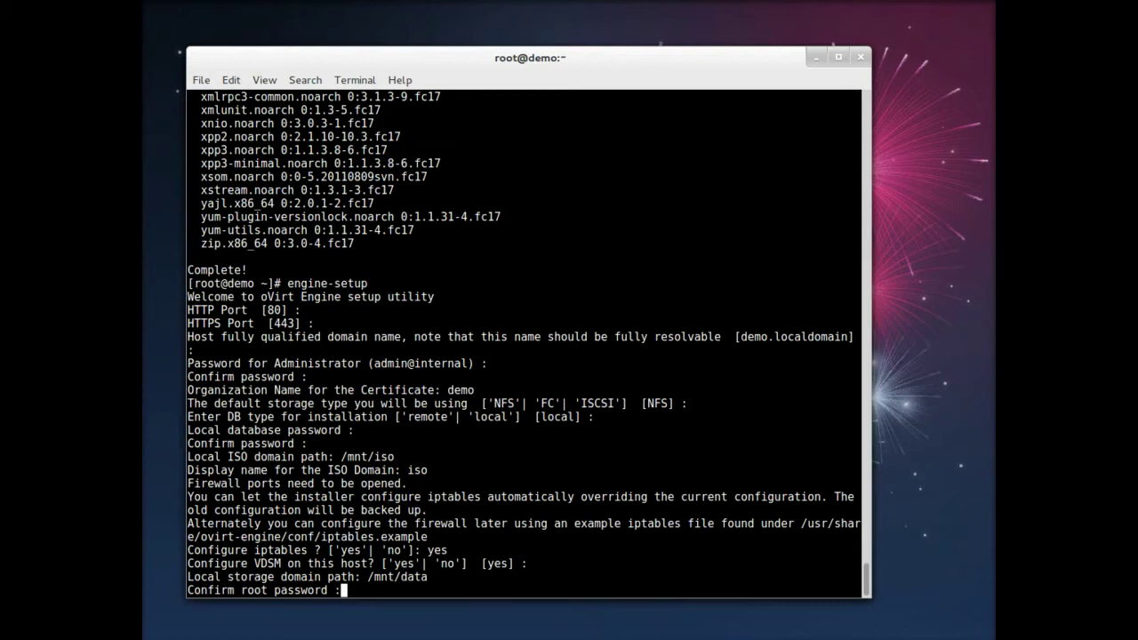
# Step: Confirm the root password and answer yes to start the oVirt Engine all-in-one installation
pyautogui.press('Return')
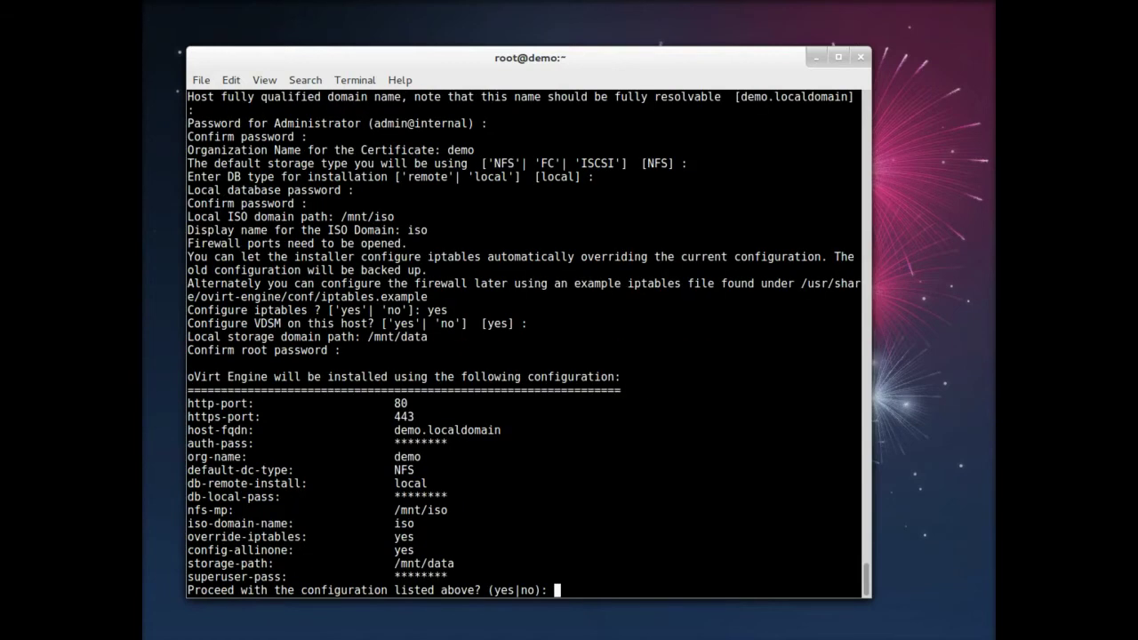
pyautogui.write('yes')
pyautogui.press('Return')
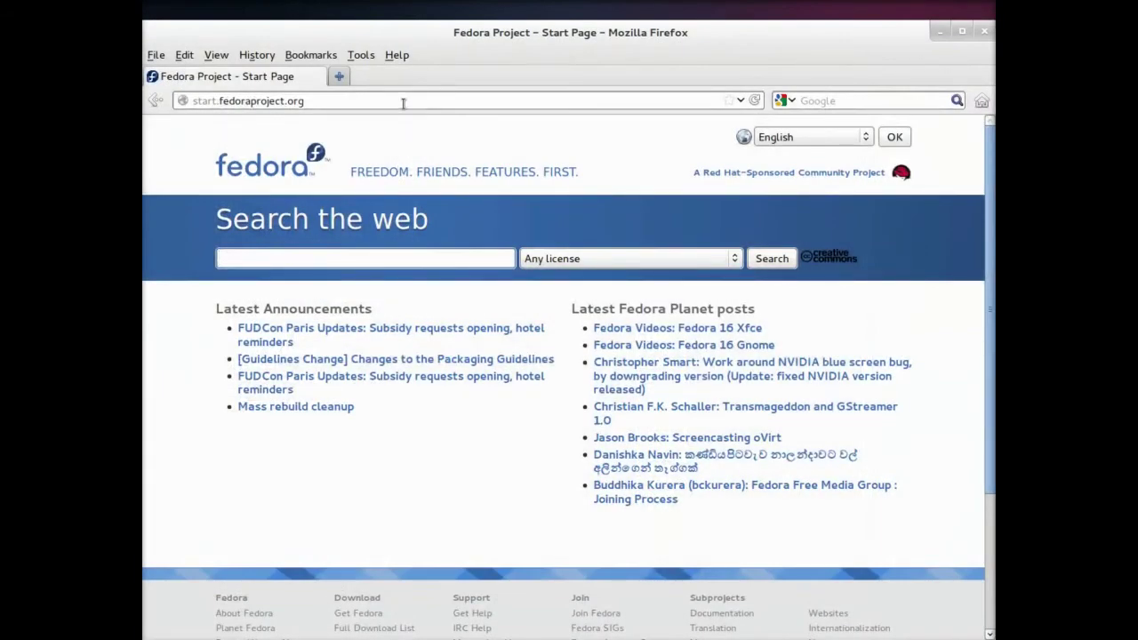
# Step: Load demo.localdomain full screen and open the Administrator Portal, adding a security exception for its certificate
pyautogui.click(402, 104)
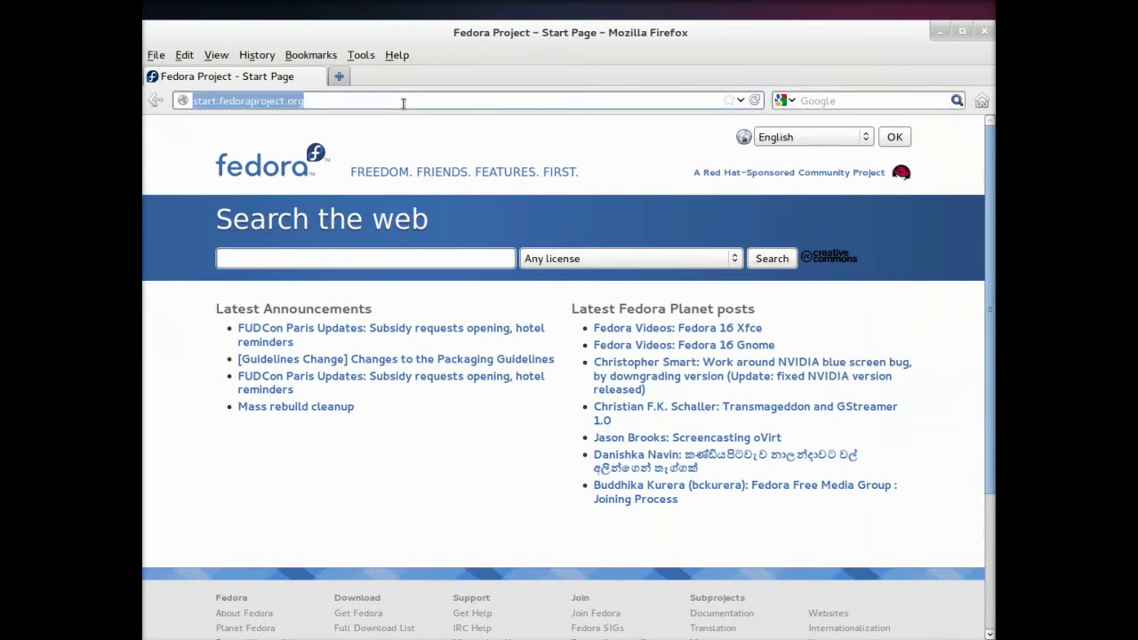
pyautogui.write('demo.loc')
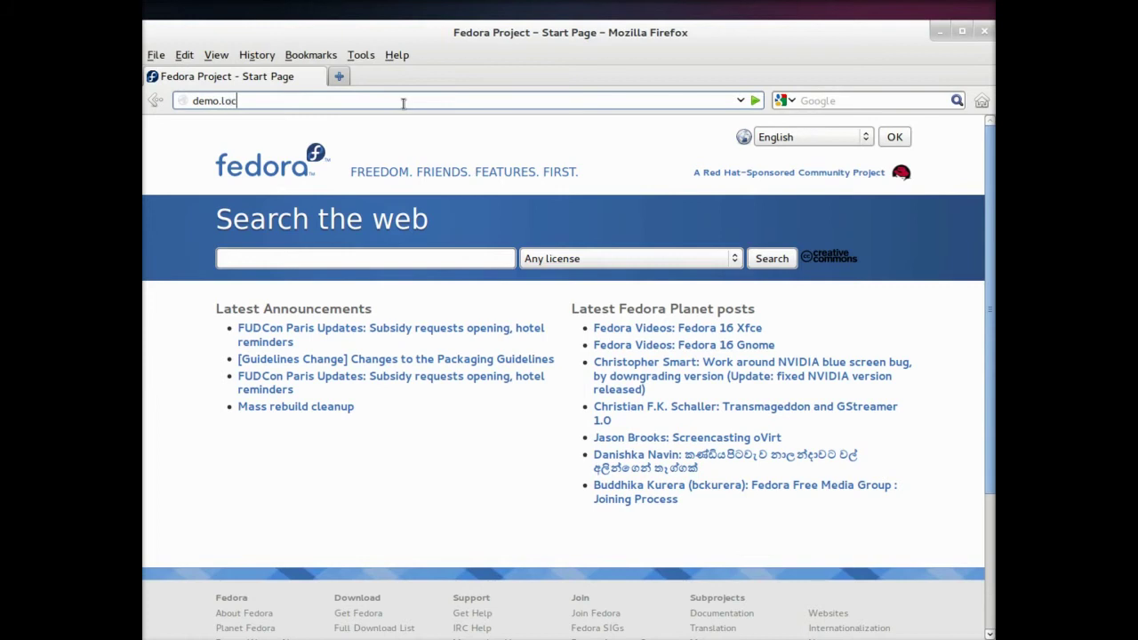
pyautogui.write('aldomain')
pyautogui.press('Return')
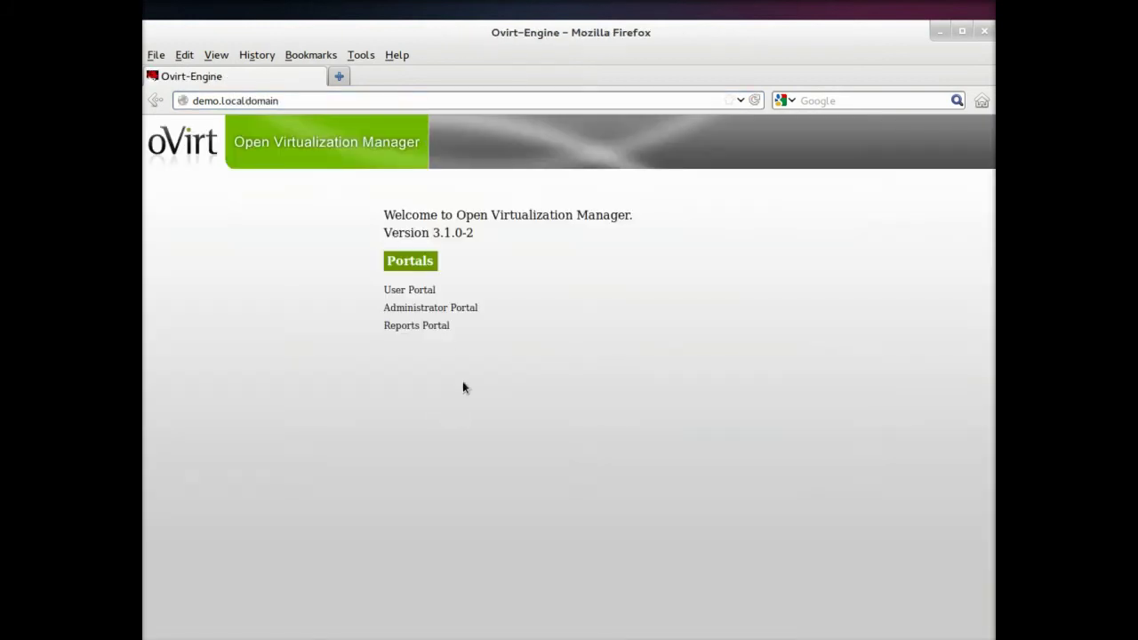
pyautogui.press('F11')
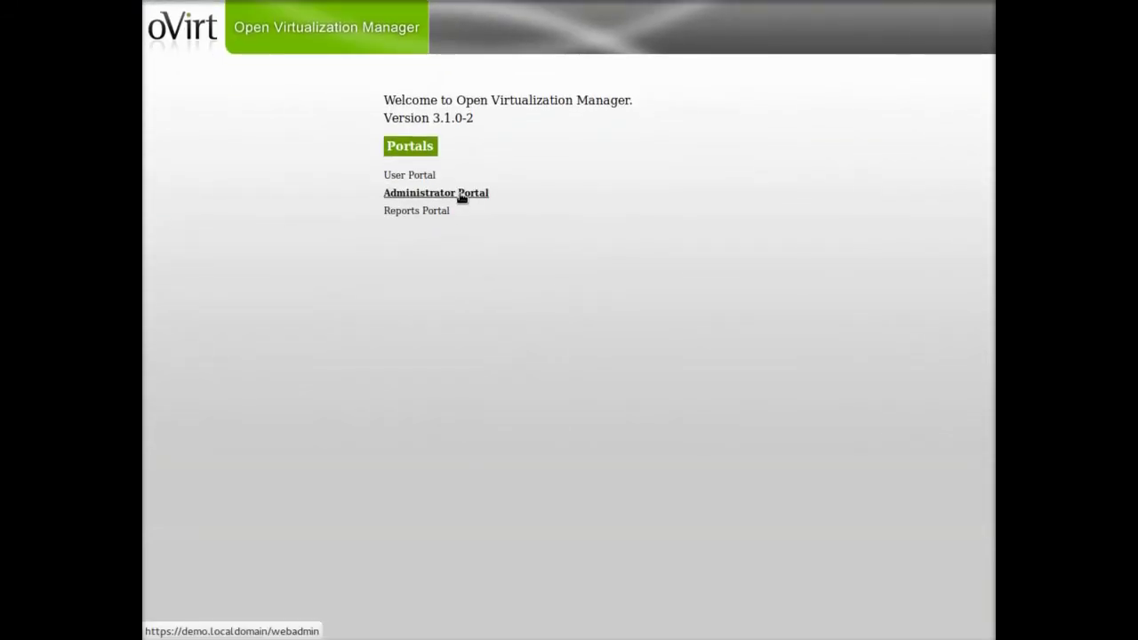
pyautogui.click(460, 195)
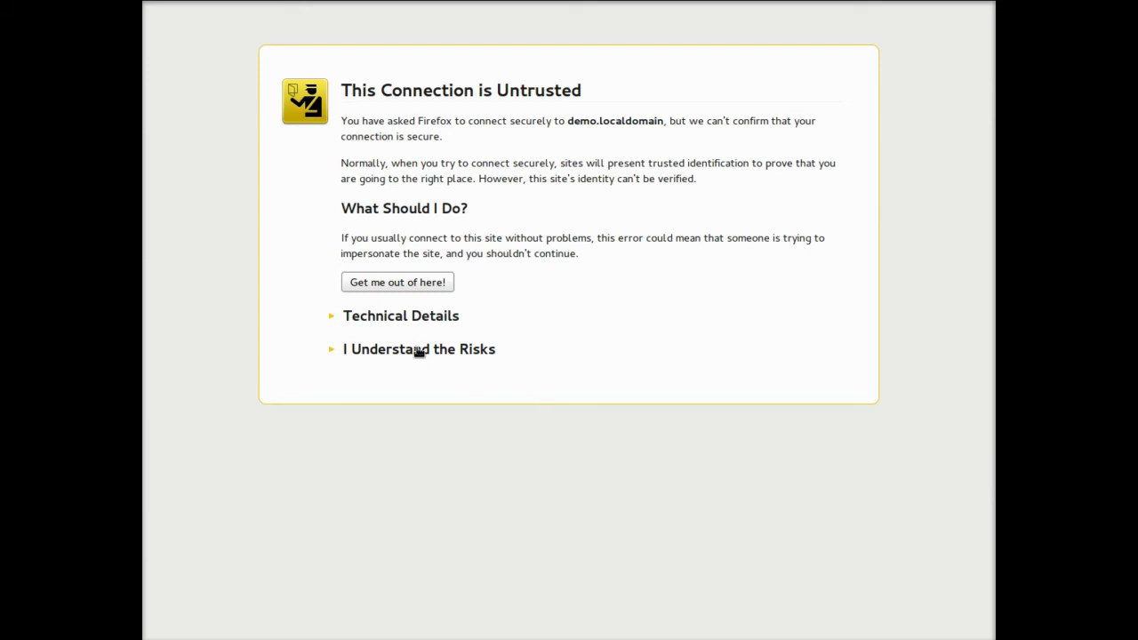
pyautogui.click(419, 351)
pyautogui.click(375, 468)
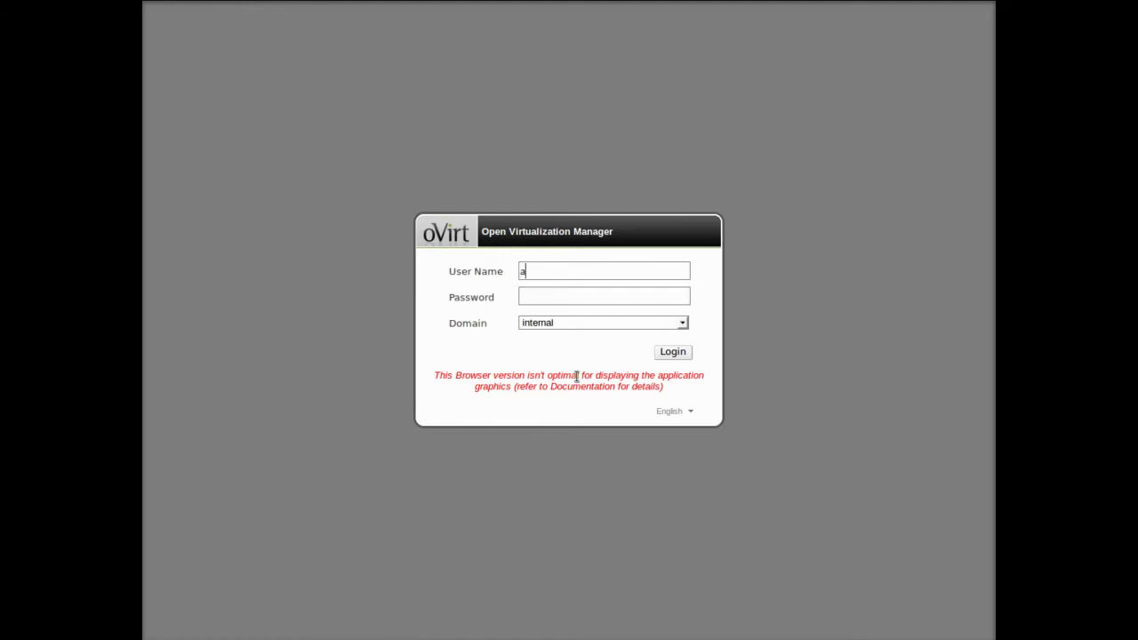
# Step: Log in as admin with the account password, then narrow the tree panel to widen the grid
pyautogui.write('dmin')
pyautogui.press('Tab')
pyautogui.write('password')
pyautogui.press('Return')
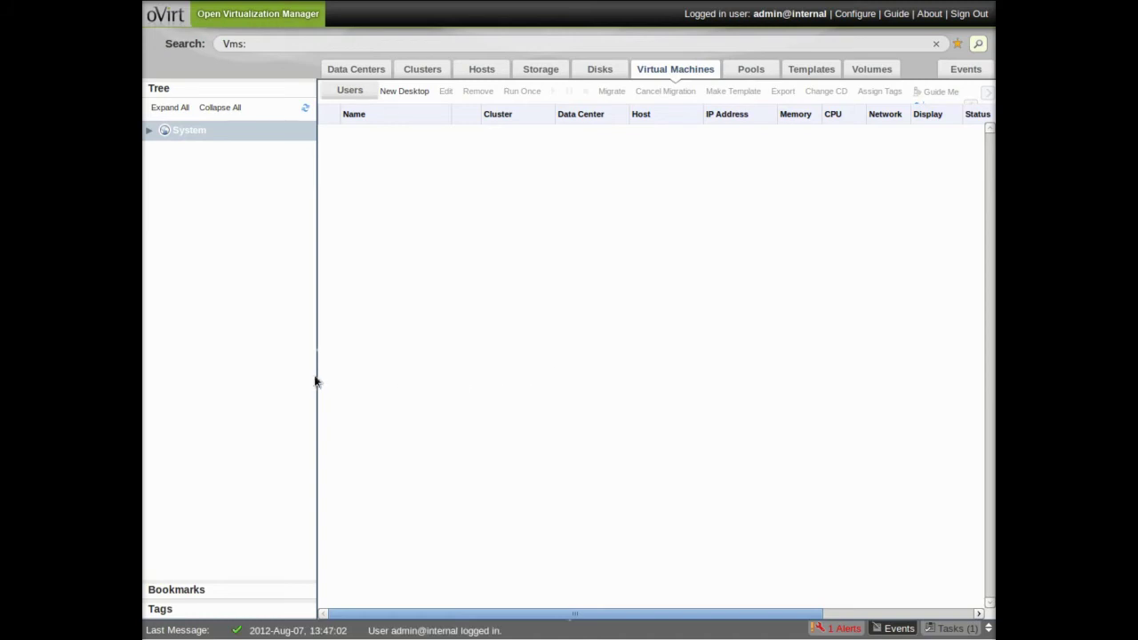
pyautogui.moveTo(317, 379); pyautogui.dragTo(262, 370)
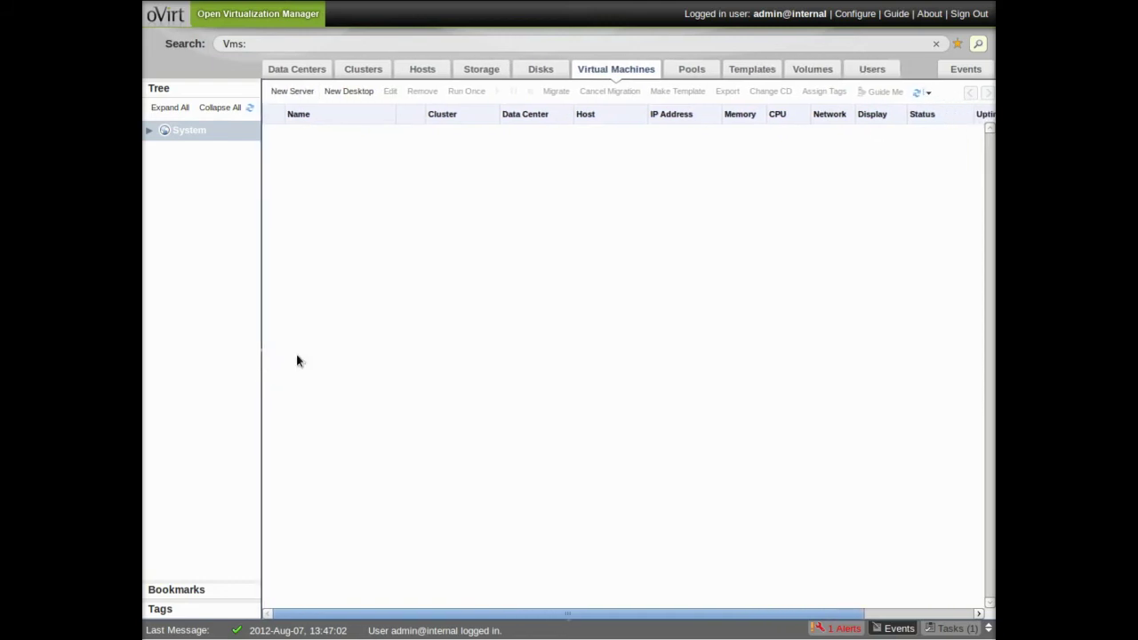
# Step: List hosts, follow the events log until local_host is Up, then select it and hide events
pyautogui.click(424, 71)
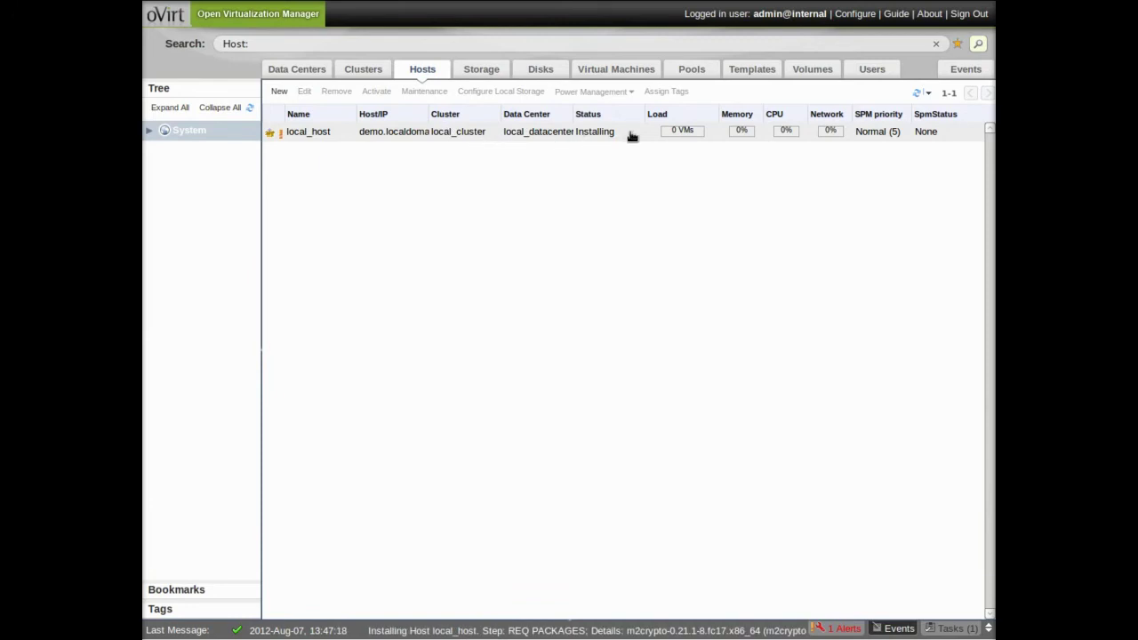
pyautogui.click(987, 628)
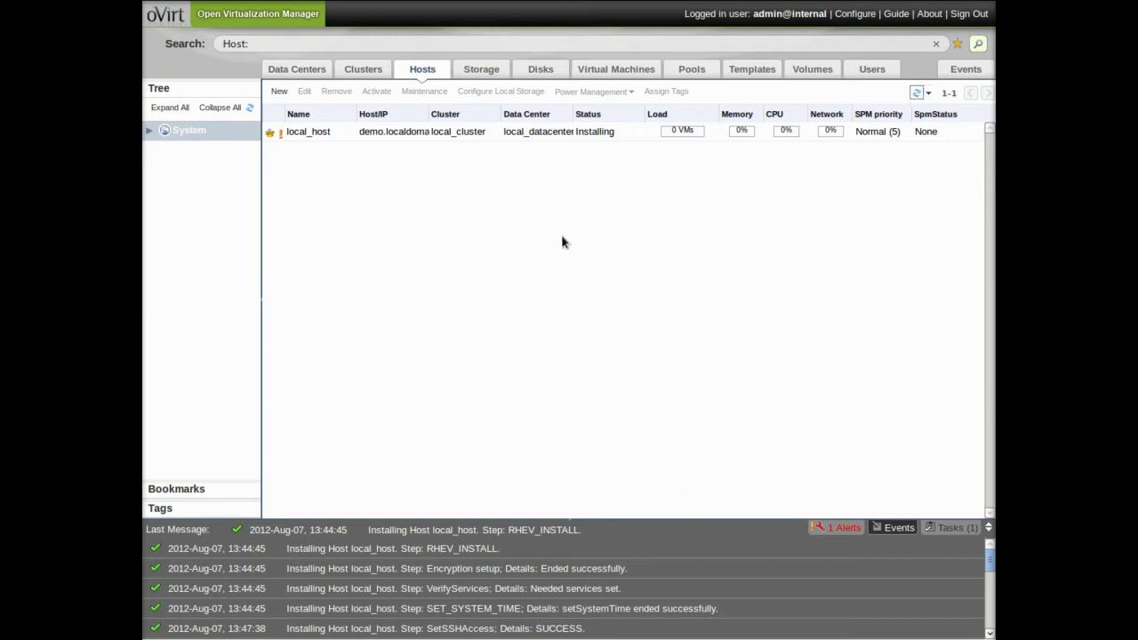
pyautogui.click(616, 133)
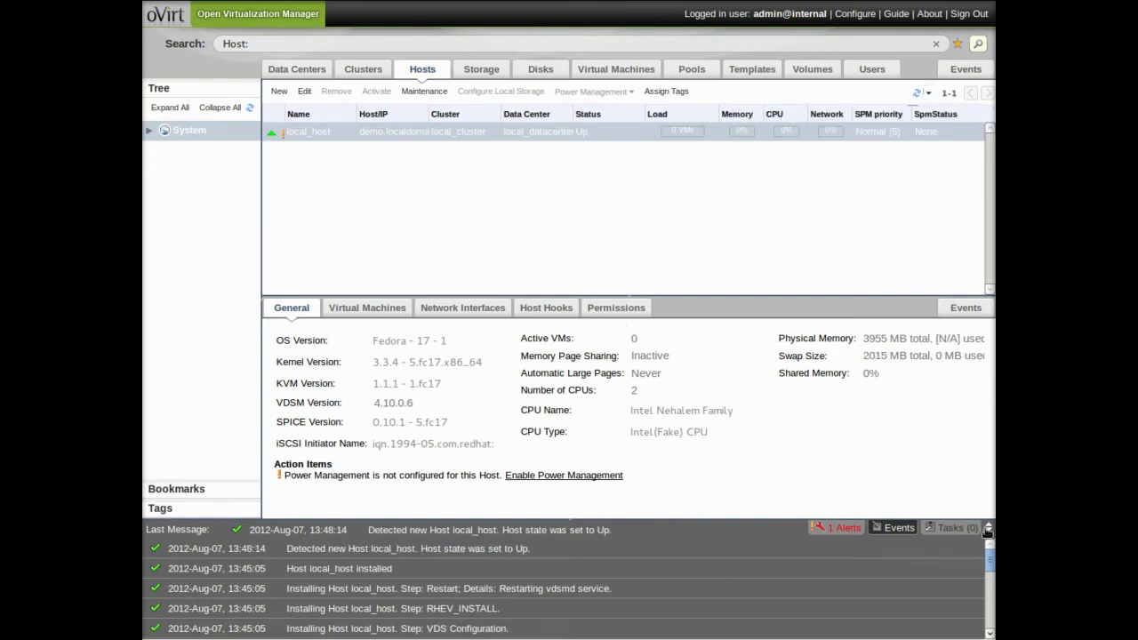
pyautogui.click(988, 529)
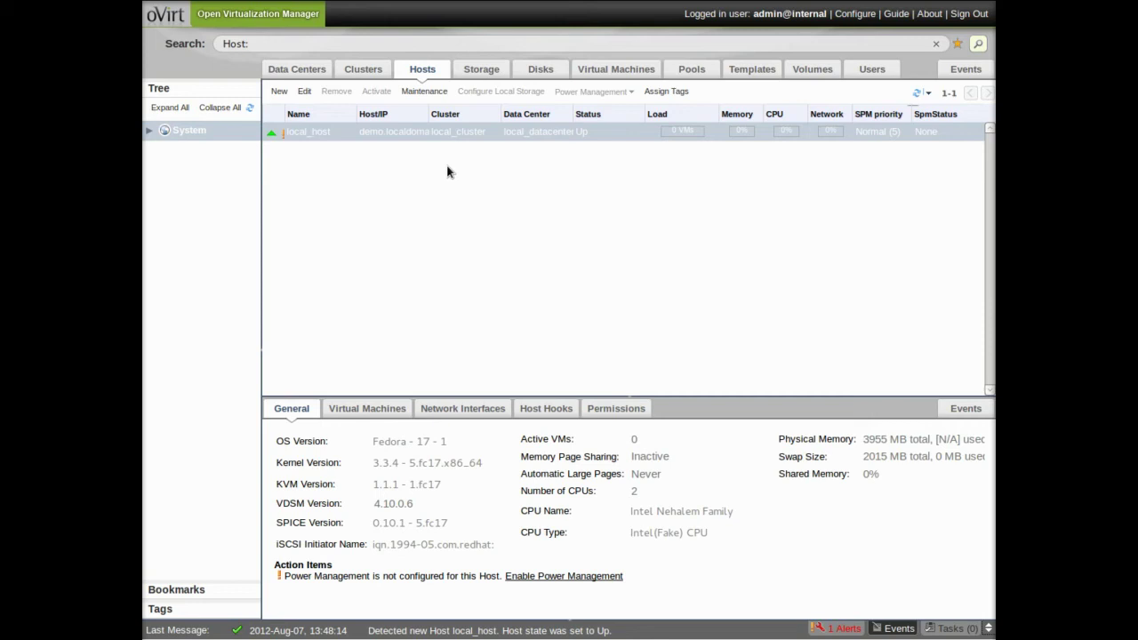
# Step: Put local_host into Maintenance mode and bring up its Configure Local Storage dialog
pyautogui.click(474, 73)
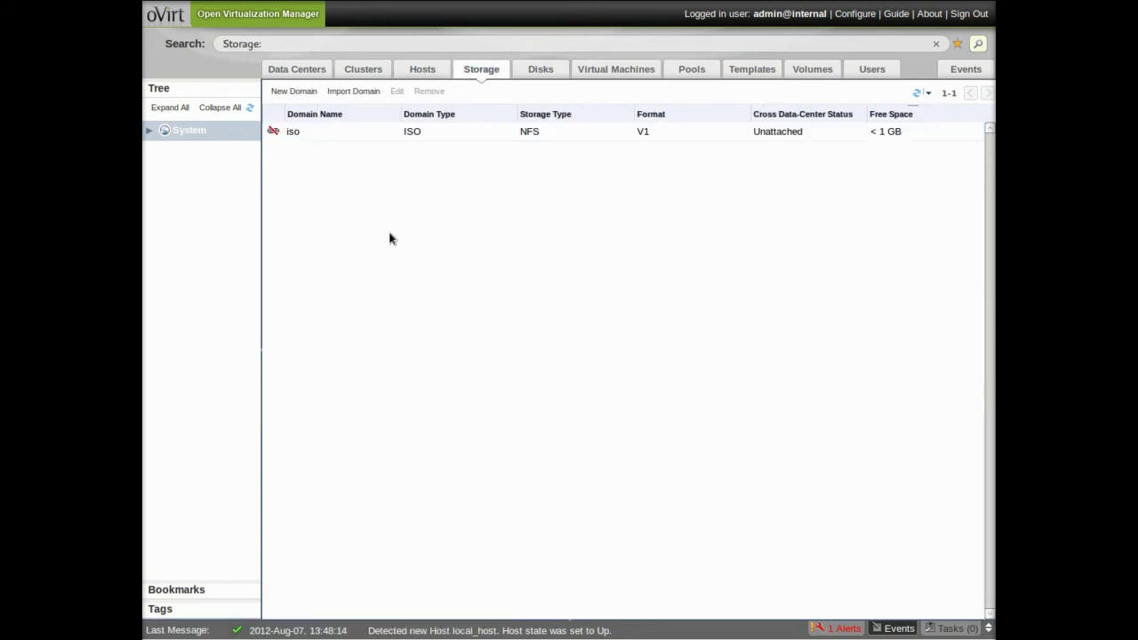
pyautogui.click(424, 76)
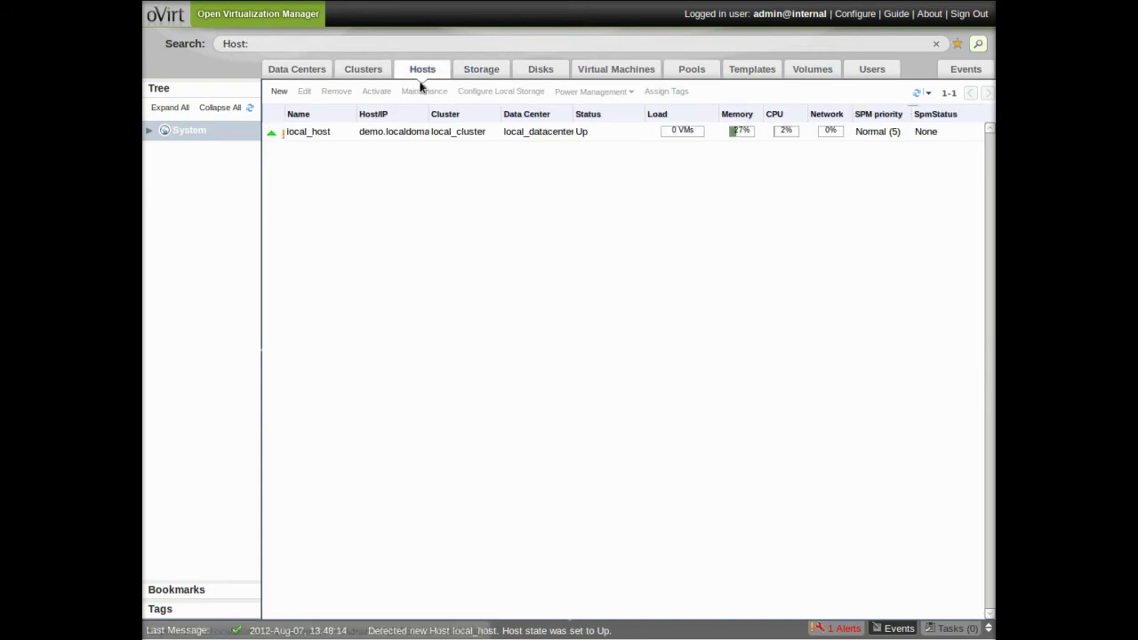
pyautogui.click(441, 134)
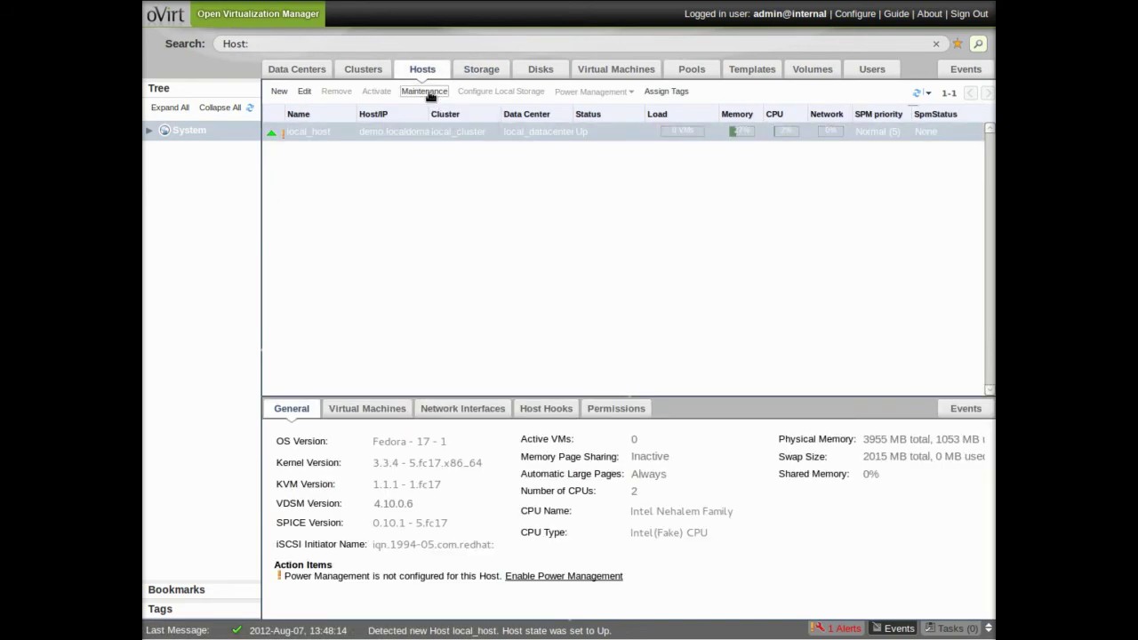
pyautogui.click(427, 91)
pyautogui.click(681, 452)
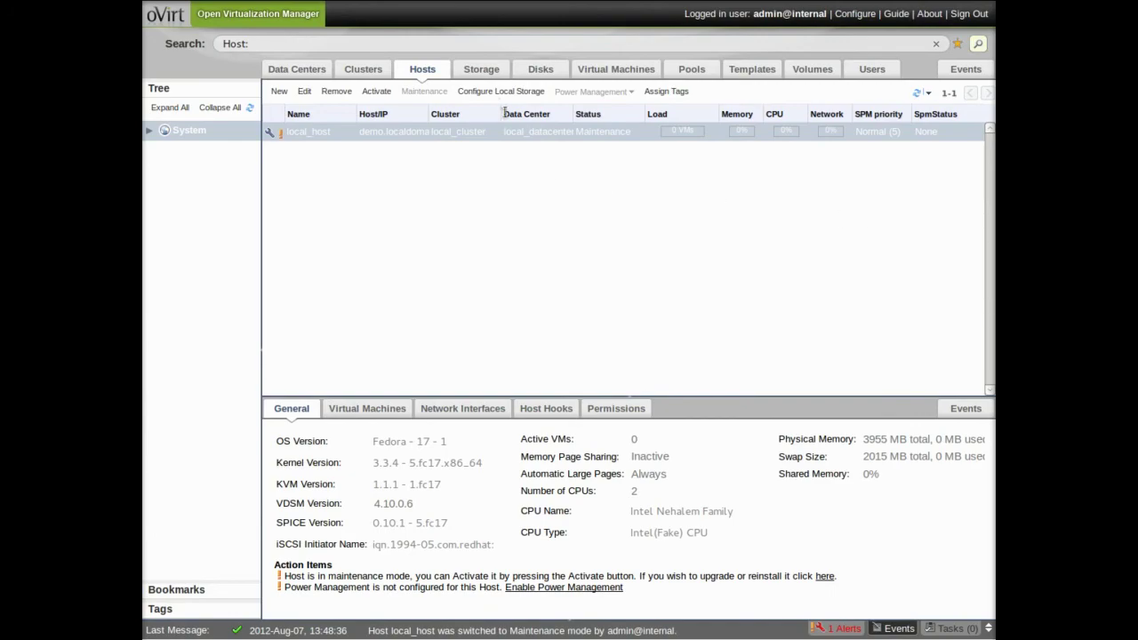
pyautogui.click(501, 92)
# Step: Configure local_host's local storage with the path /mnt/data
pyautogui.click(700, 298)
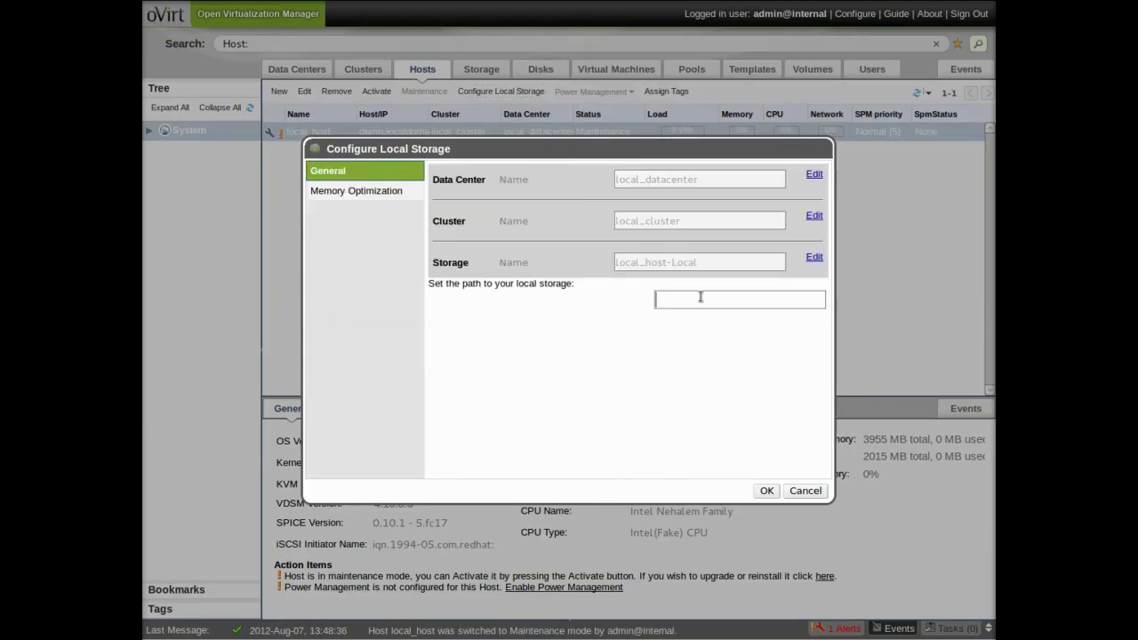
pyautogui.write('/mnt/data')
pyautogui.click(766, 495)
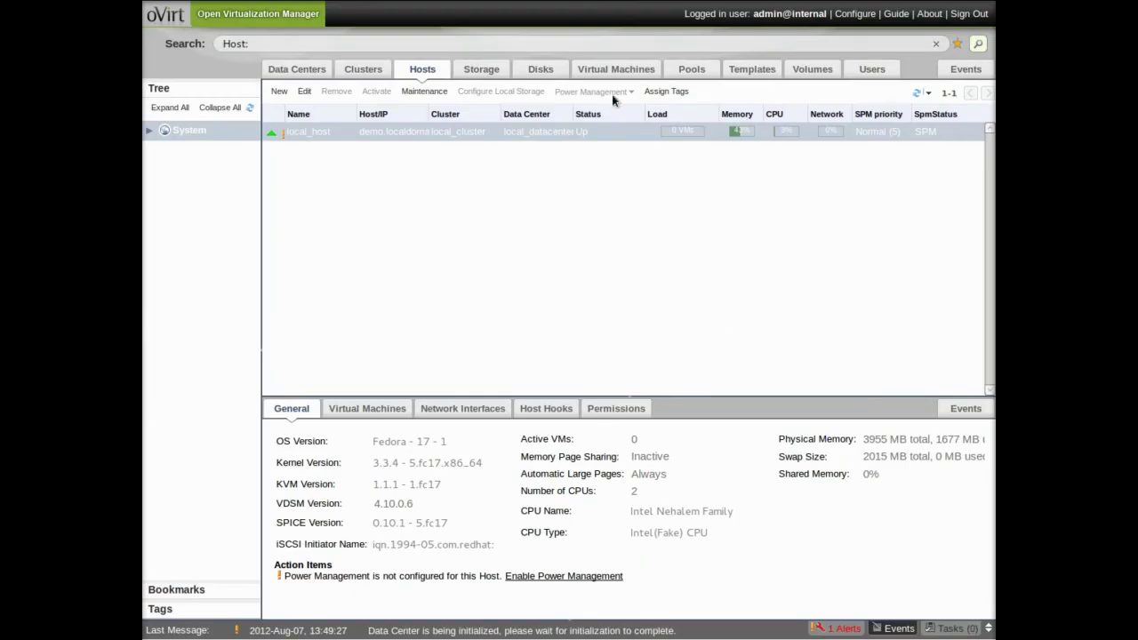
# Step: In the Storage tab, attach the iso domain to local_datacenter, then activate it there
pyautogui.click(481, 71)
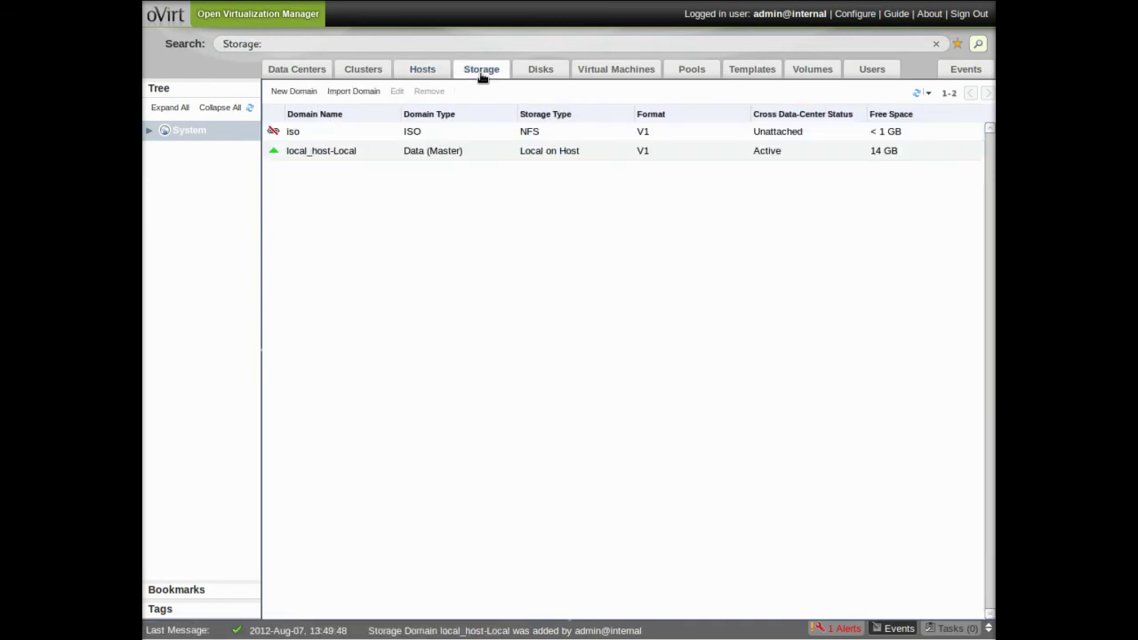
pyautogui.click(573, 153)
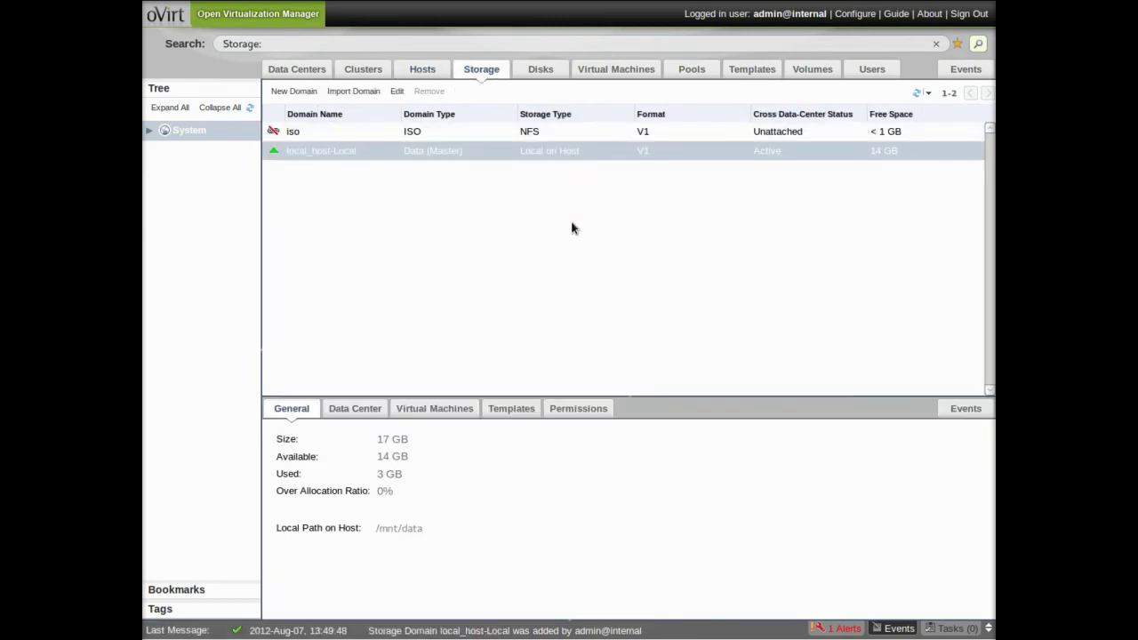
pyautogui.click(429, 135)
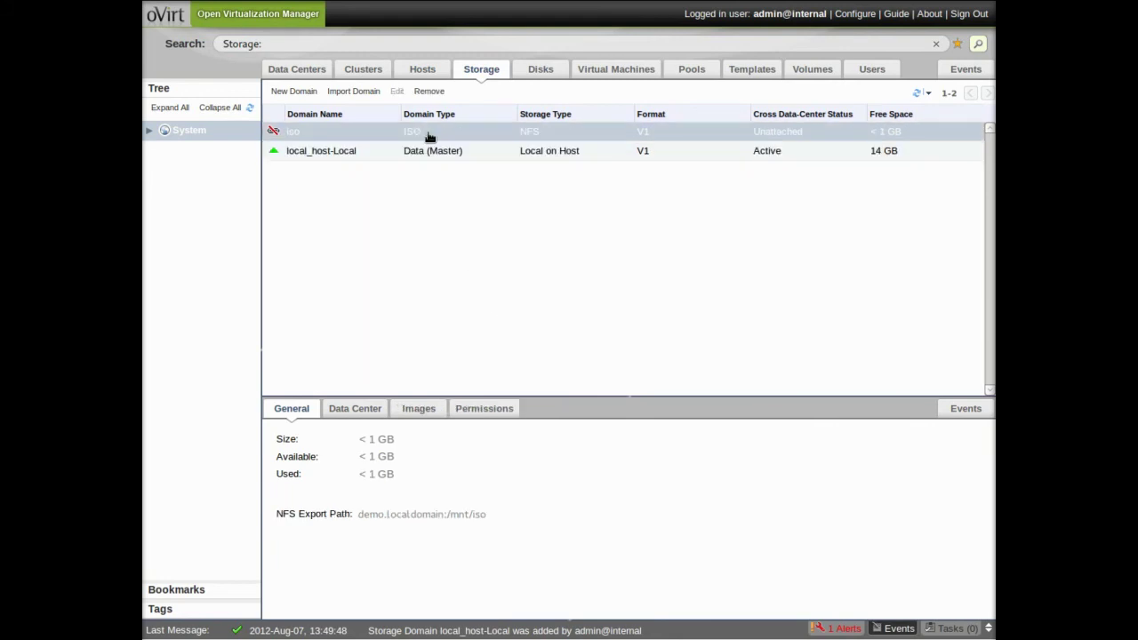
pyautogui.click(356, 408)
pyautogui.click(282, 434)
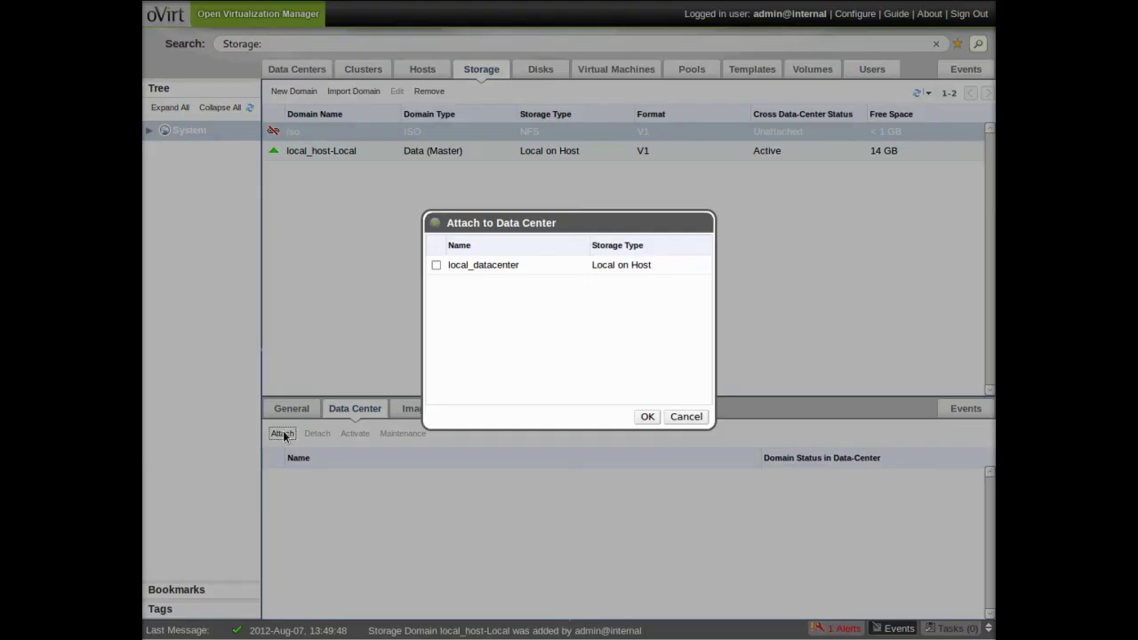
pyautogui.click(436, 265)
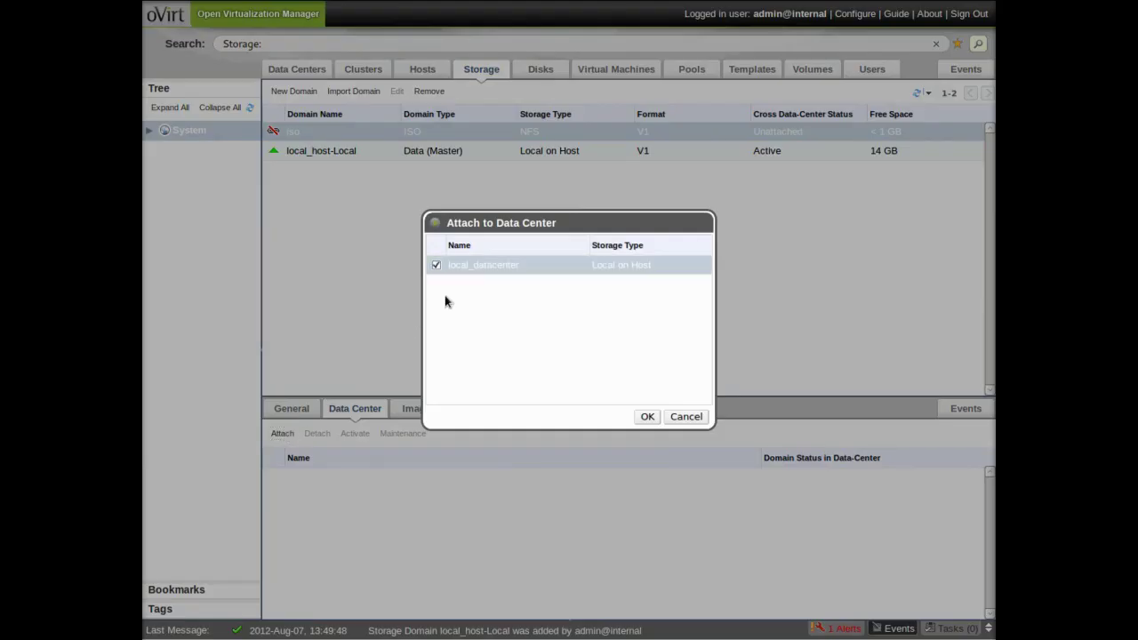
pyautogui.click(647, 417)
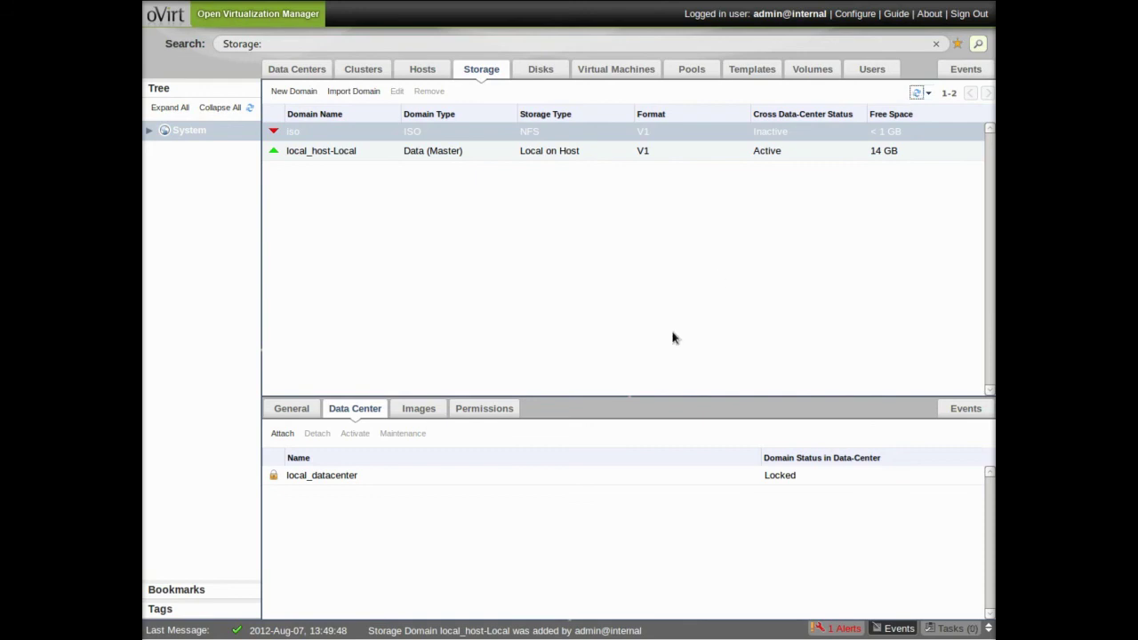
pyautogui.click(339, 477)
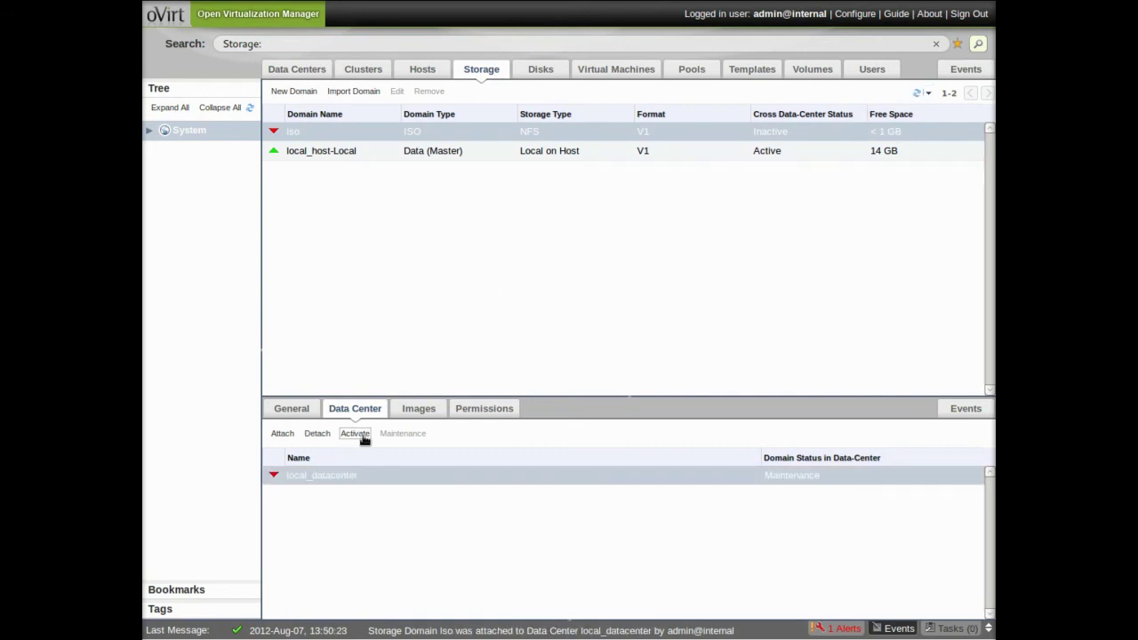
pyautogui.click(361, 437)
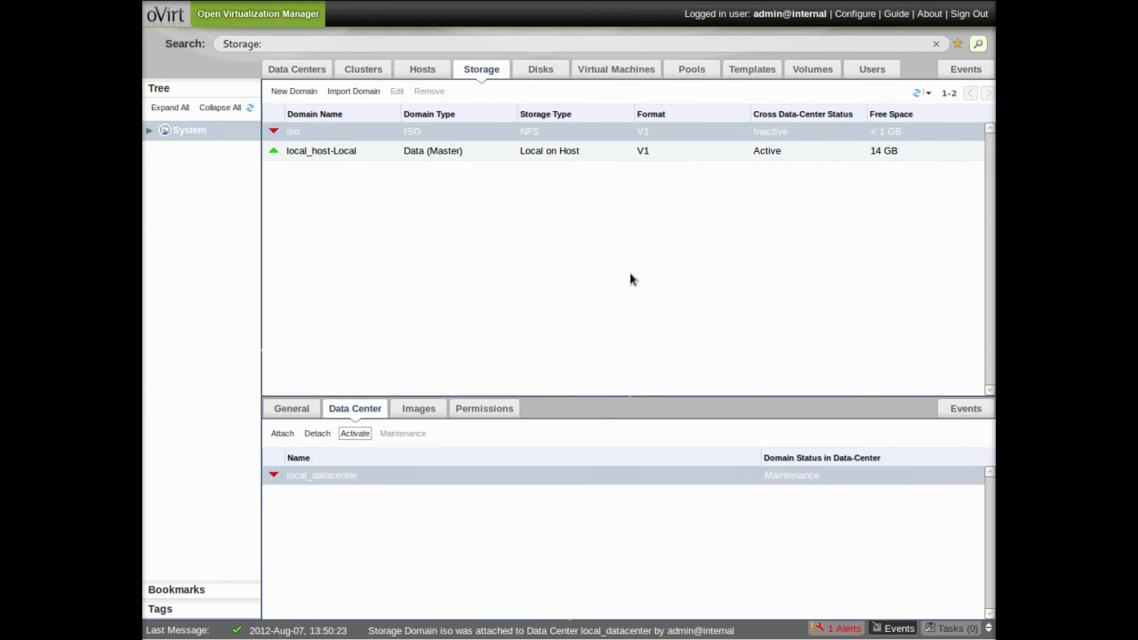